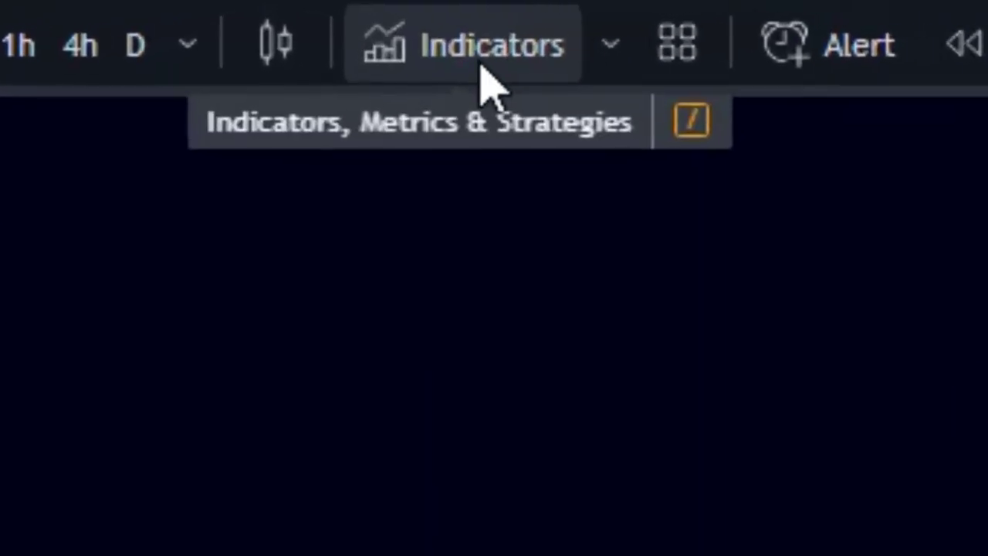
# Search the indicators for "FTS" and add the SwingArm ATR Trend Indicator to the chart.
pyautogui.click(463, 60)
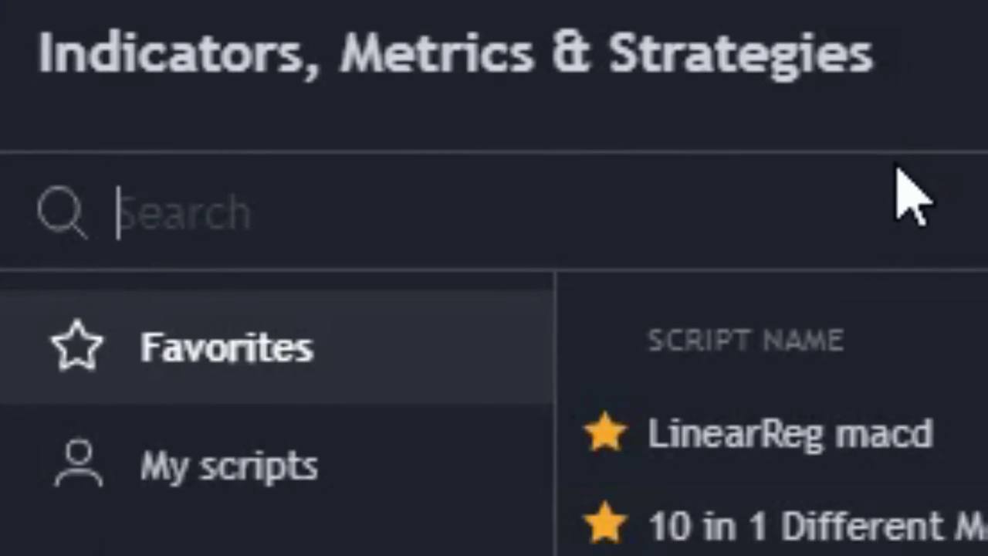
pyautogui.write('FTS')
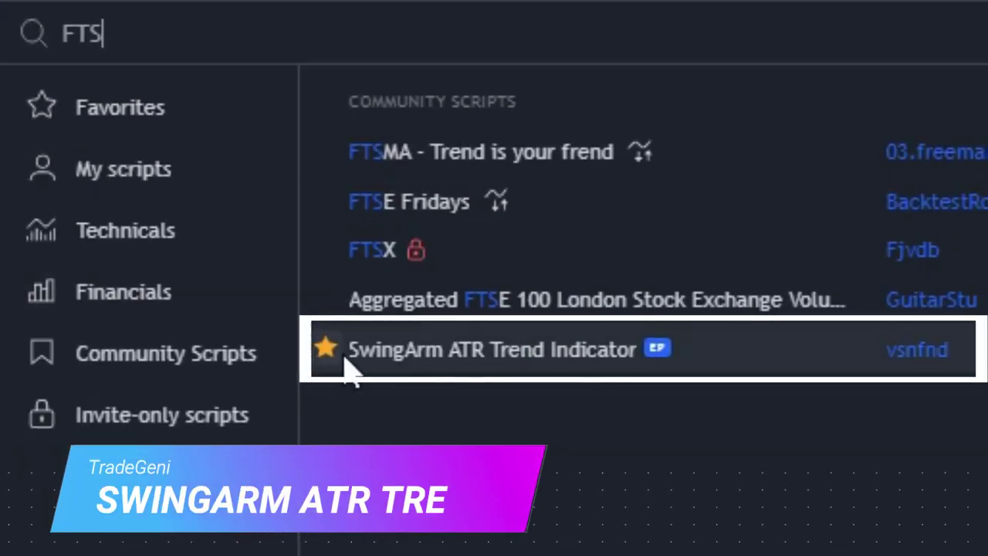
pyautogui.click(554, 373)
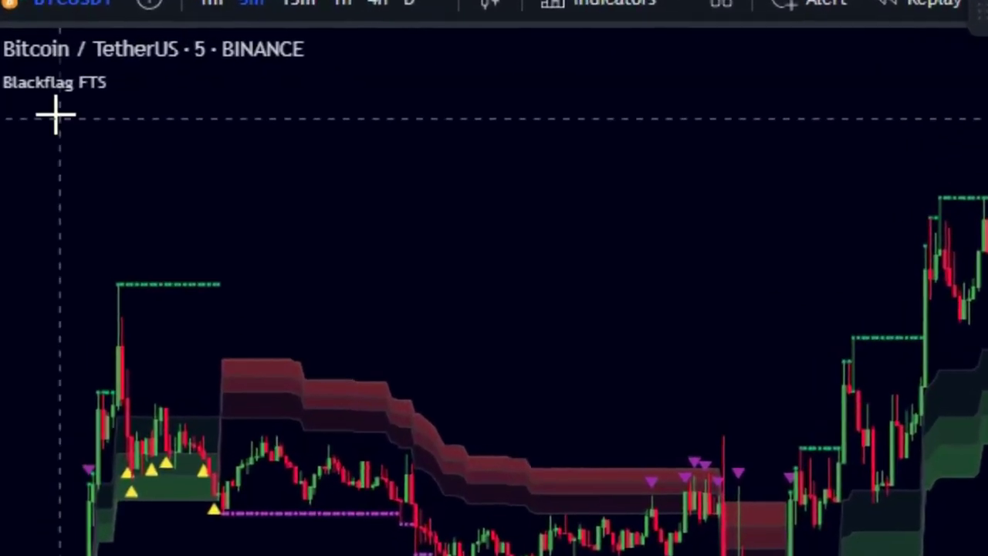
# Open the Blackflag FTS indicator's settings and set its indicator timeframe to 15 minutes.
pyautogui.moveTo(62, 60)
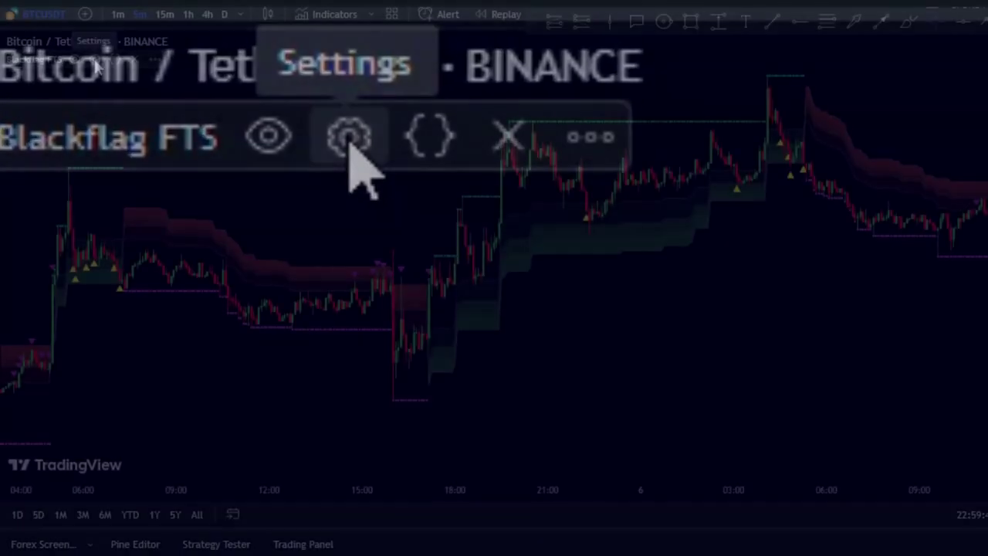
pyautogui.click(94, 60)
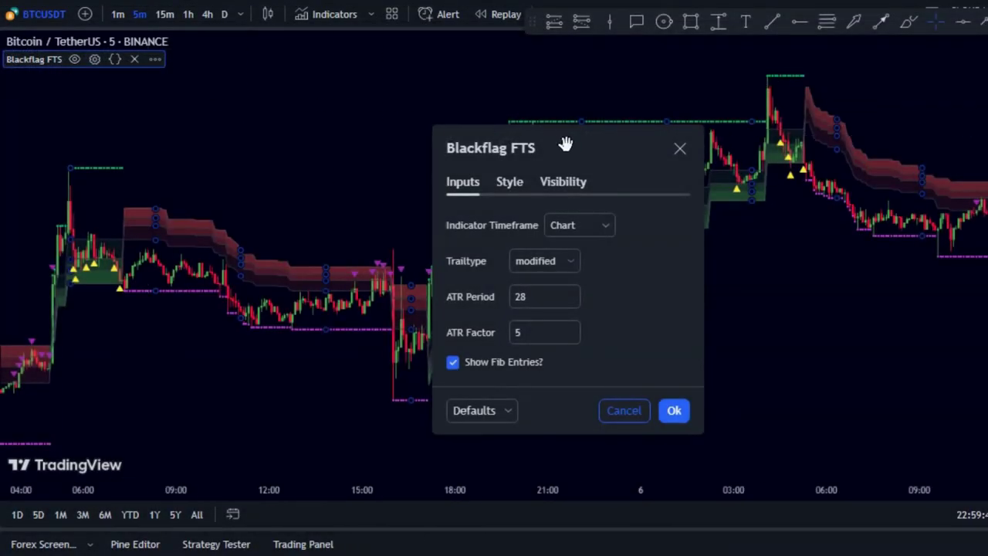
pyautogui.moveTo(566, 145); pyautogui.dragTo(563, 64)
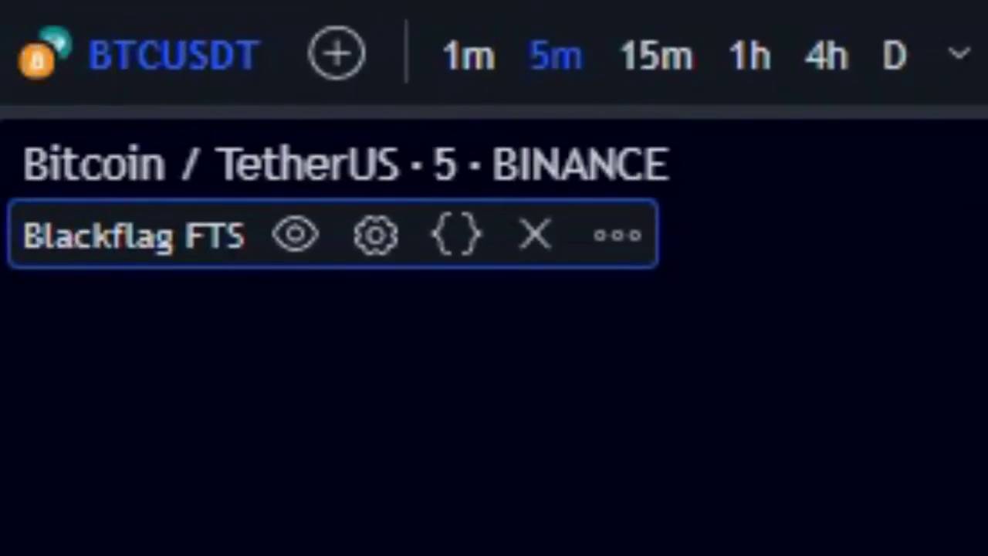
pyautogui.click(723, 221)
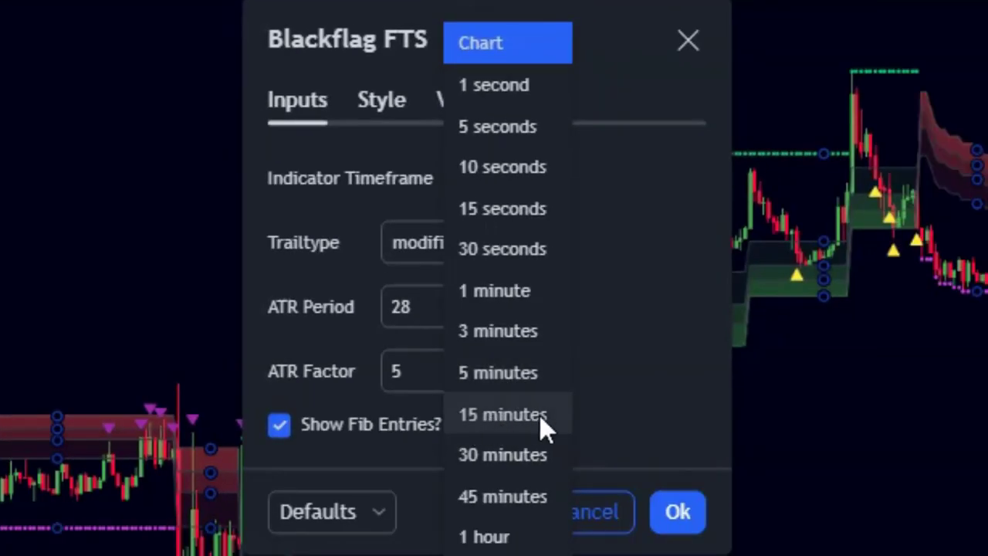
pyautogui.click(484, 426)
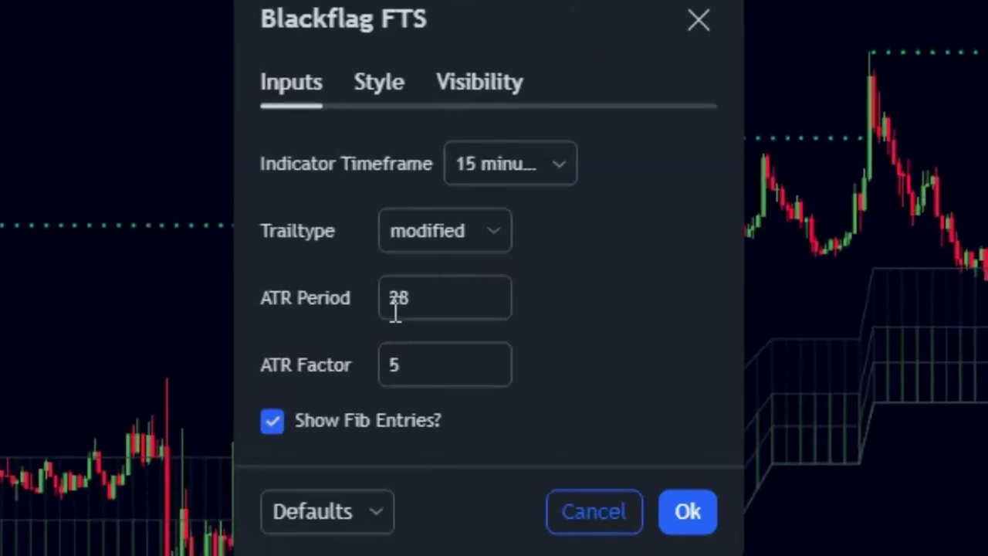
# Set the Blackflag FTS ATR period to 10 and disable Show Fib Entries.
pyautogui.click(446, 311)
pyautogui.doubleClick(446, 311)
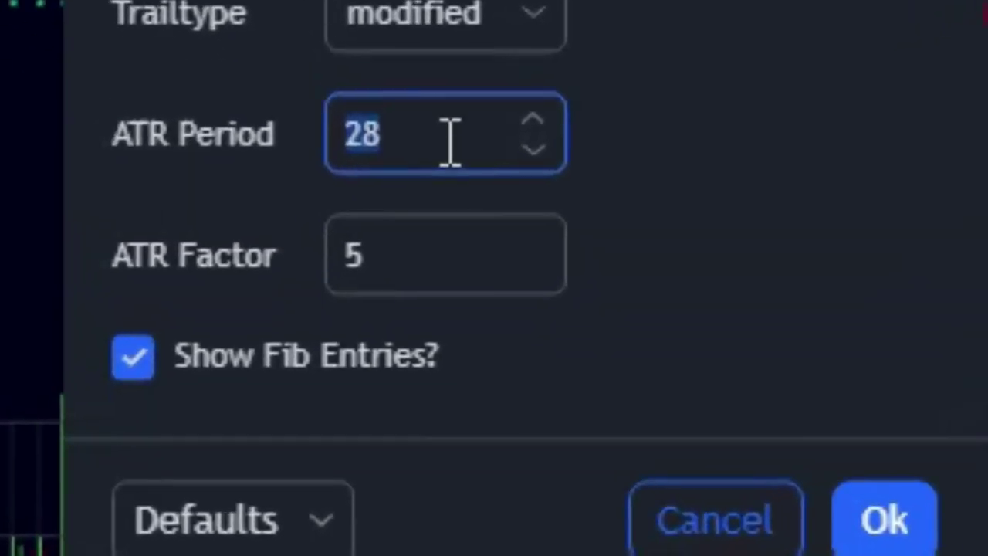
pyautogui.write('10')
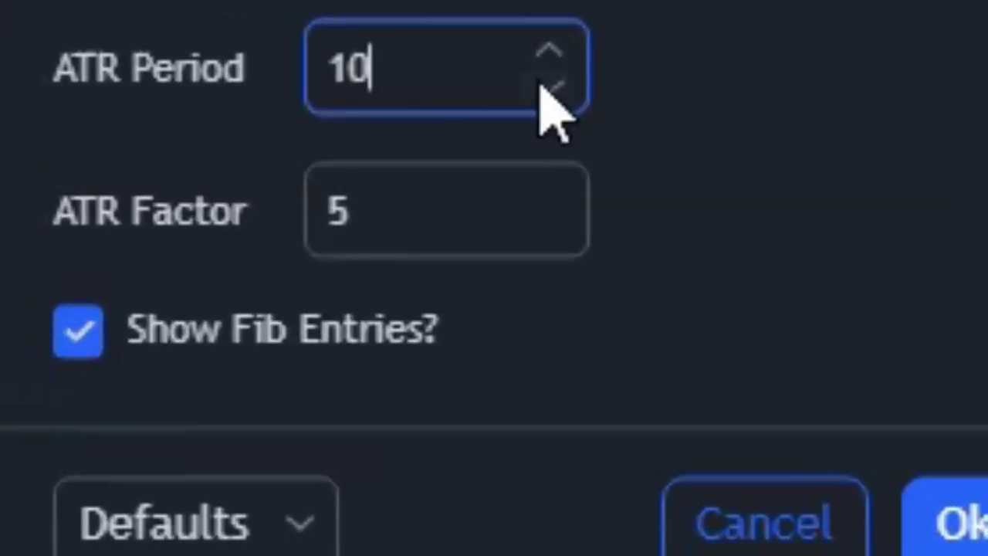
pyautogui.click(804, 139)
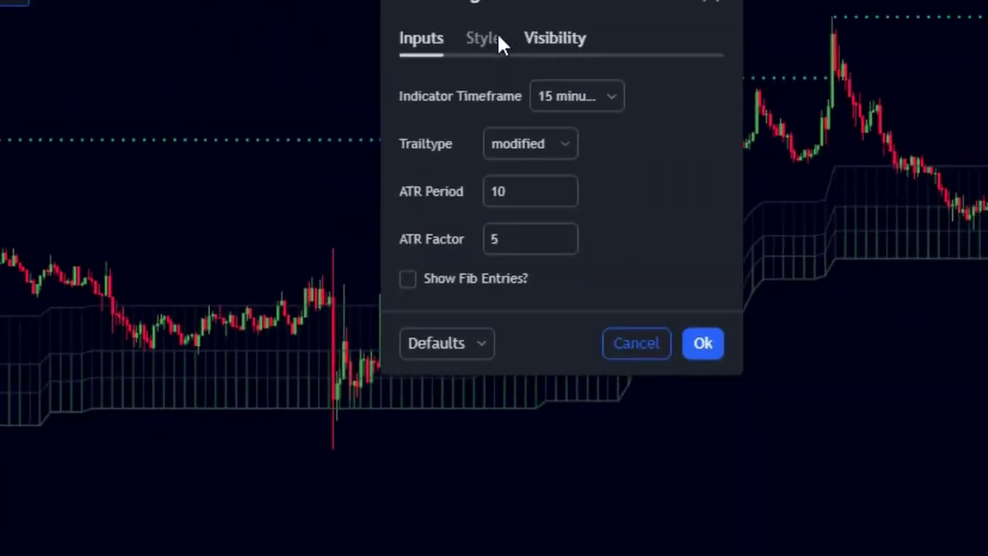
# In the indicator's style settings, hide the Trailingstop, Extremum, Fib 1 to 3, L100, LS1 and LS2 plots.
pyautogui.click(499, 35)
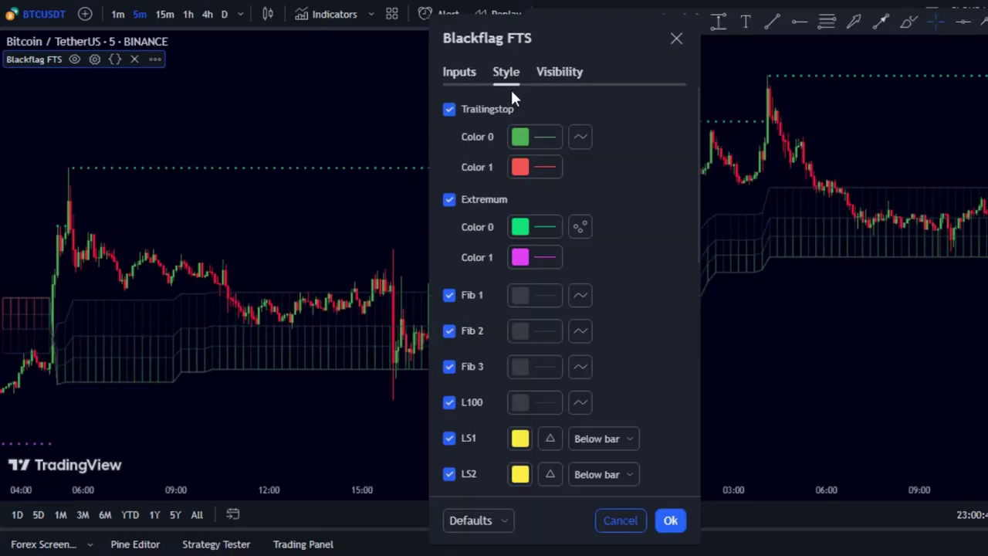
pyautogui.click(449, 200)
pyautogui.scroll(-1, 464, 185)
pyautogui.click(449, 312)
pyautogui.click(449, 349)
pyautogui.click(449, 385)
pyautogui.scroll(-1, 456, 347)
pyautogui.scroll(-1, 454, 301)
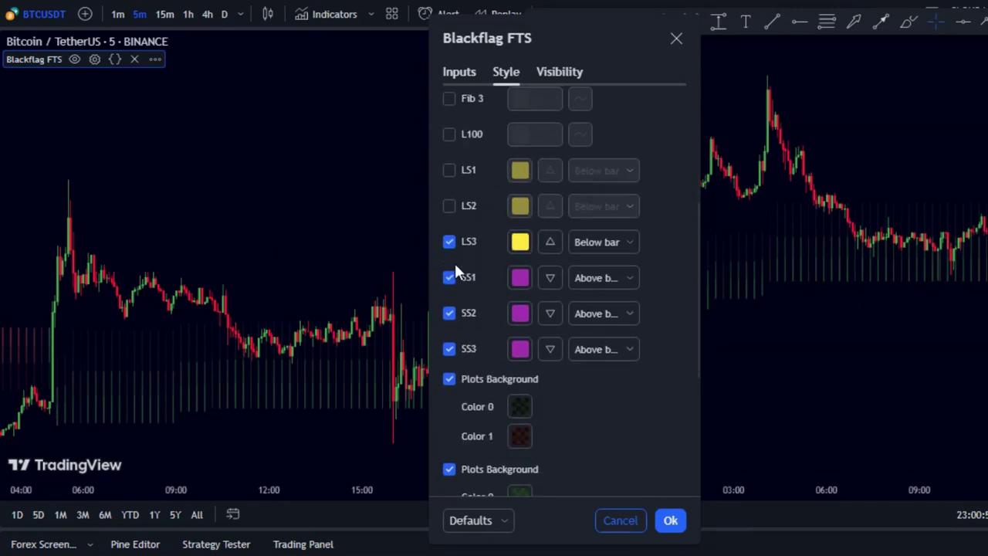
# Hide the LS3 and SS1 to SS3 markers and the first two plots backgrounds.
pyautogui.click(449, 378)
pyautogui.scroll(-2, 459, 332)
pyautogui.click(449, 289)
# Raise the opacity of Color 0 and Color 1 of the third plots background to the maximum and apply the settings.
pyautogui.scroll(-1, 494, 289)
pyautogui.click(520, 318)
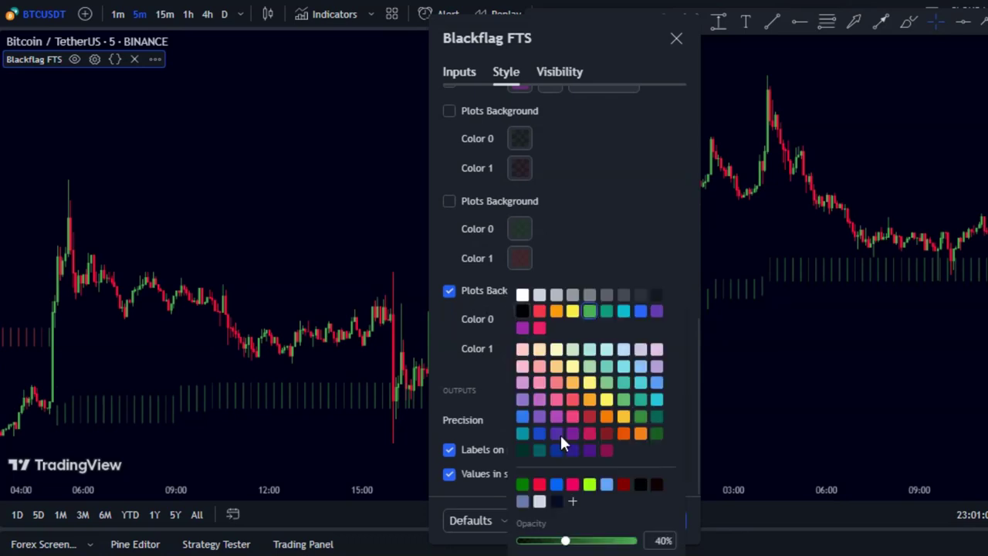
pyautogui.moveTo(602, 545); pyautogui.dragTo(646, 506)
pyautogui.click(520, 348)
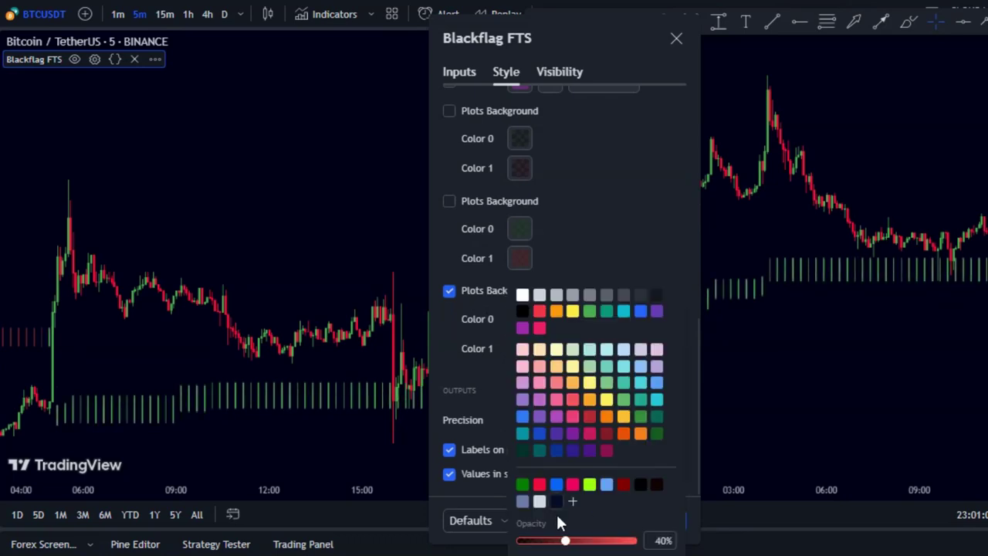
pyautogui.moveTo(632, 544); pyautogui.dragTo(640, 545)
pyautogui.click(602, 249)
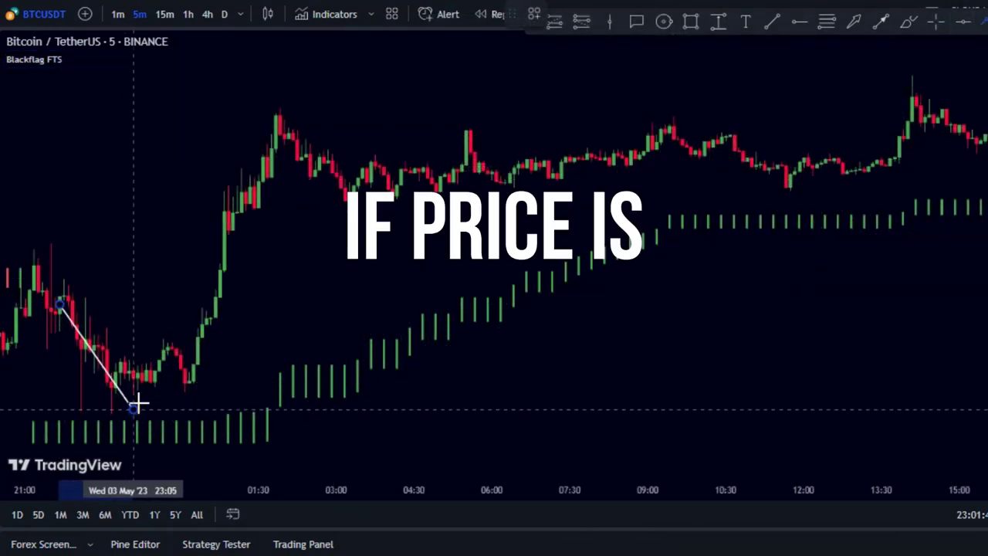
# Draw a zigzag path along the price swings above the green bars, ending at the last high.
pyautogui.click(134, 406)
pyautogui.click(168, 337)
pyautogui.click(275, 120)
pyautogui.click(345, 211)
pyautogui.click(469, 131)
pyautogui.click(531, 202)
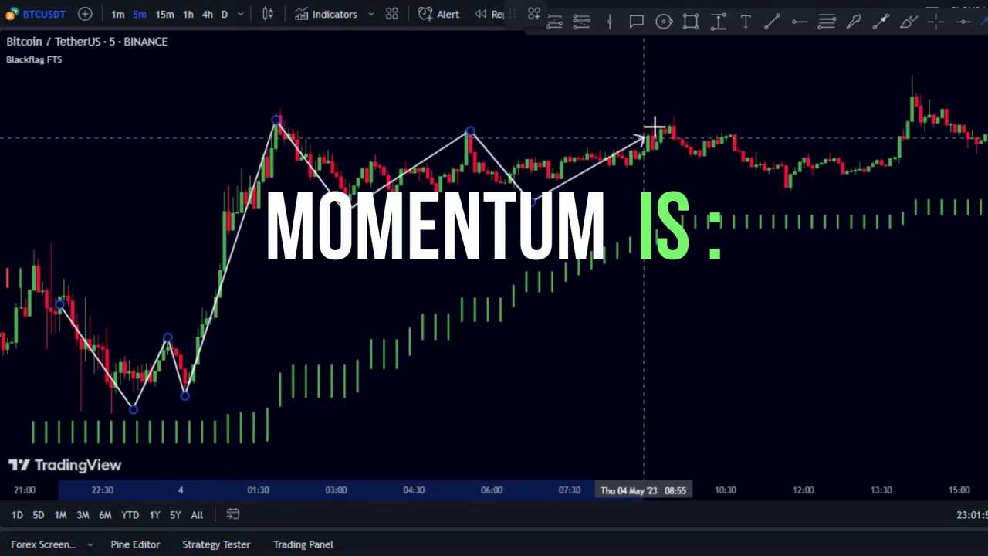
pyautogui.click(665, 121)
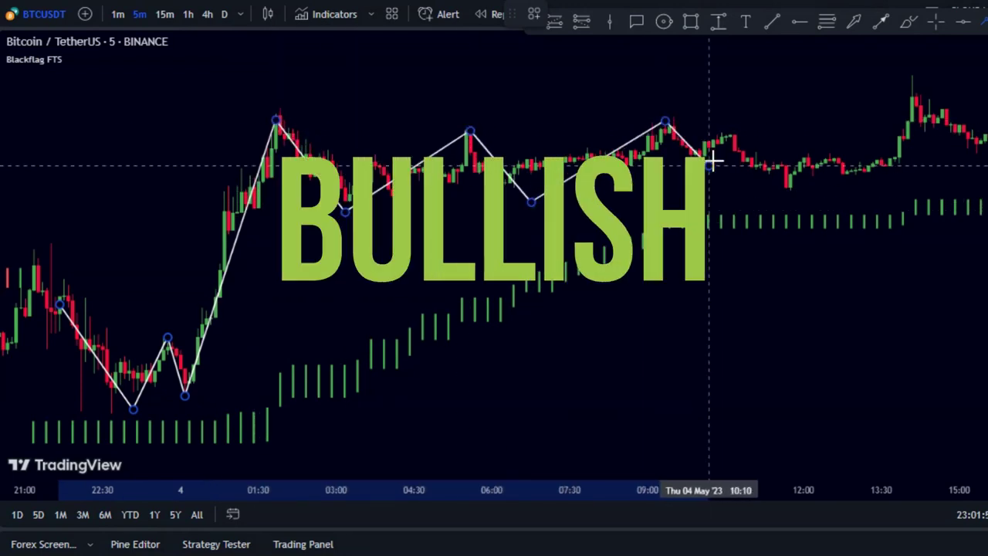
pyautogui.doubleClick(911, 88)
# Draw a zigzag path along the falling price swings below the red bars on 8 May.
pyautogui.moveTo(566, 374); pyautogui.dragTo(656, 306)
pyautogui.click(736, 383)
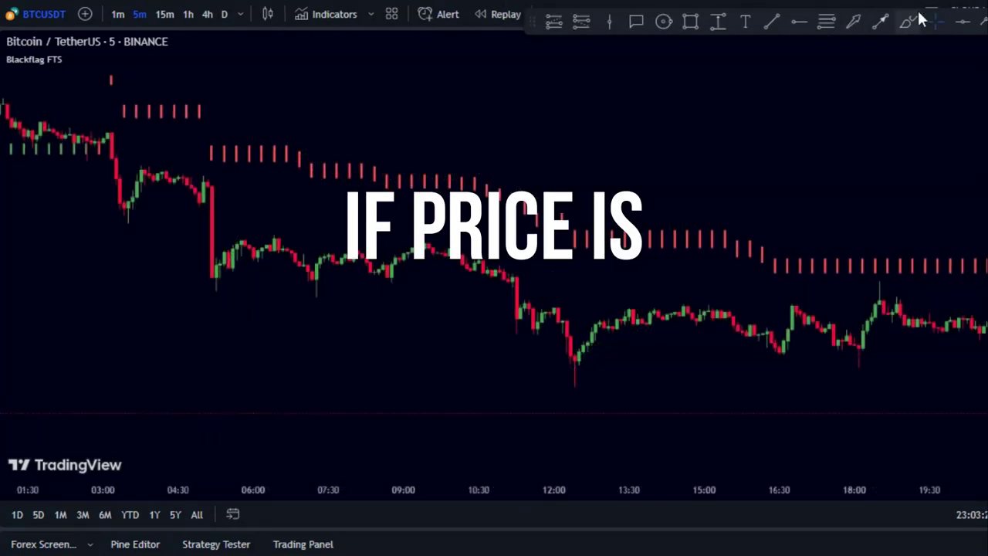
pyautogui.click(108, 150)
pyautogui.click(124, 230)
pyautogui.click(157, 171)
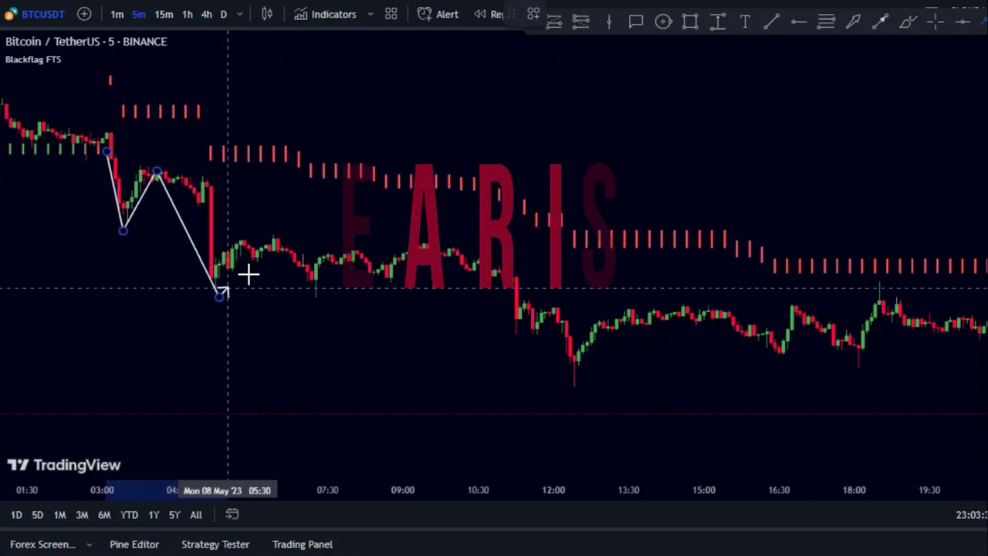
pyautogui.click(219, 296)
pyautogui.click(268, 248)
pyautogui.click(328, 308)
pyautogui.click(424, 247)
pyautogui.click(575, 387)
pyautogui.click(717, 311)
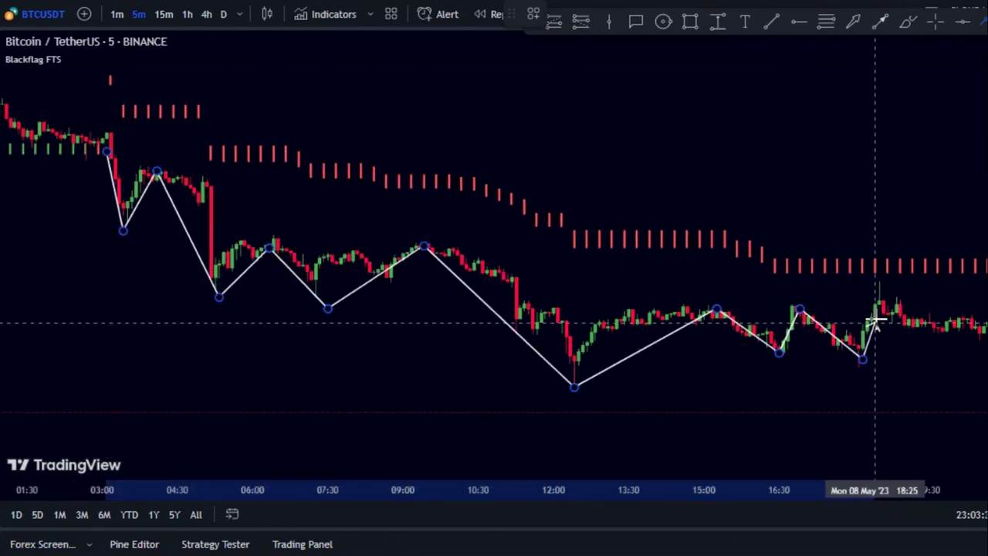
pyautogui.click(933, 390)
# Circle the last red bar and the first green bar at the 25 April colour change.
pyautogui.scroll(-1, 836, 129)
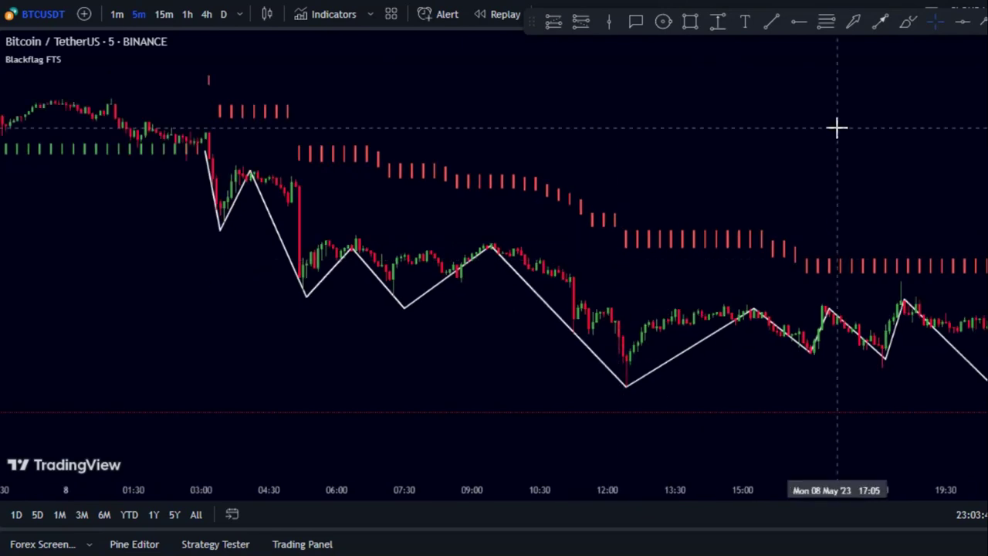
pyautogui.moveTo(836, 128); pyautogui.dragTo(809, 128)
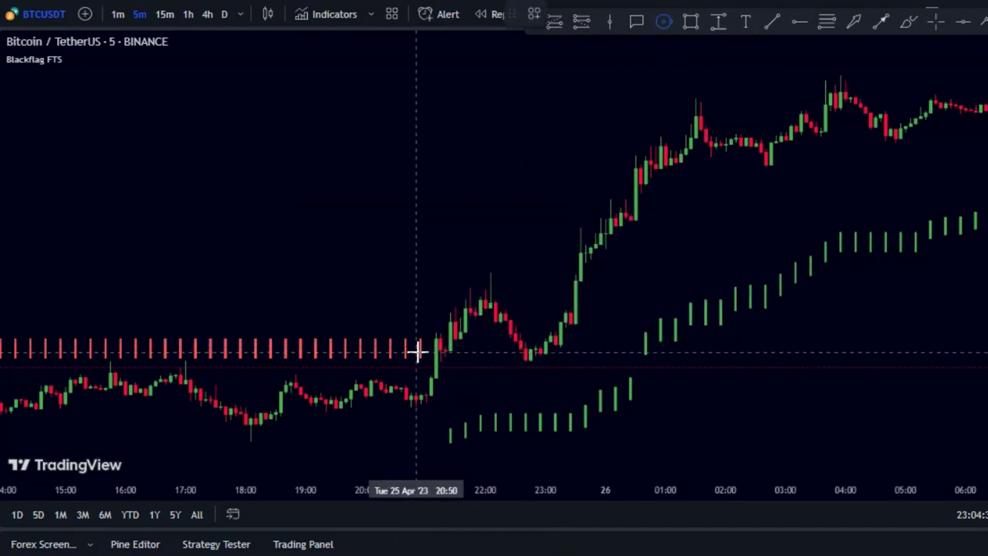
pyautogui.click(418, 350)
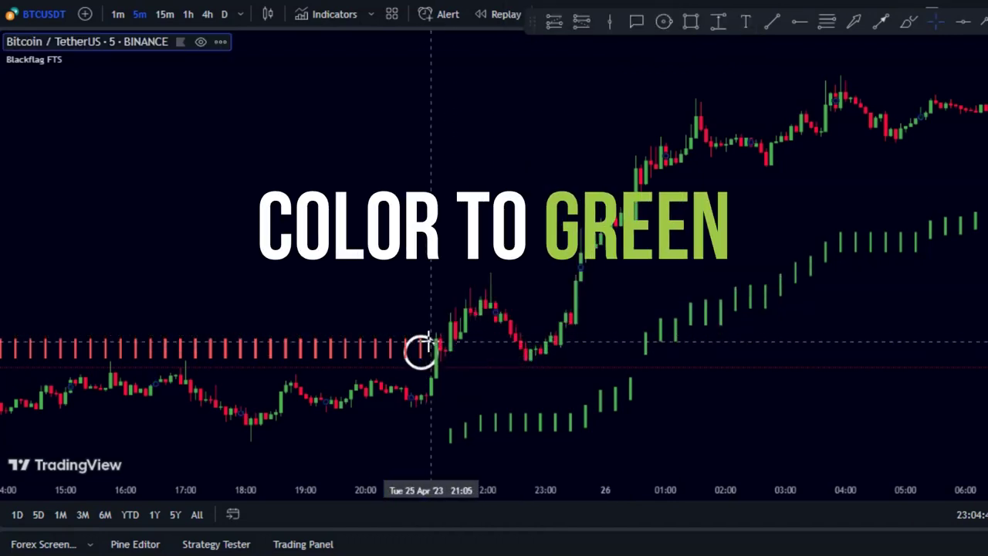
pyautogui.click(420, 350)
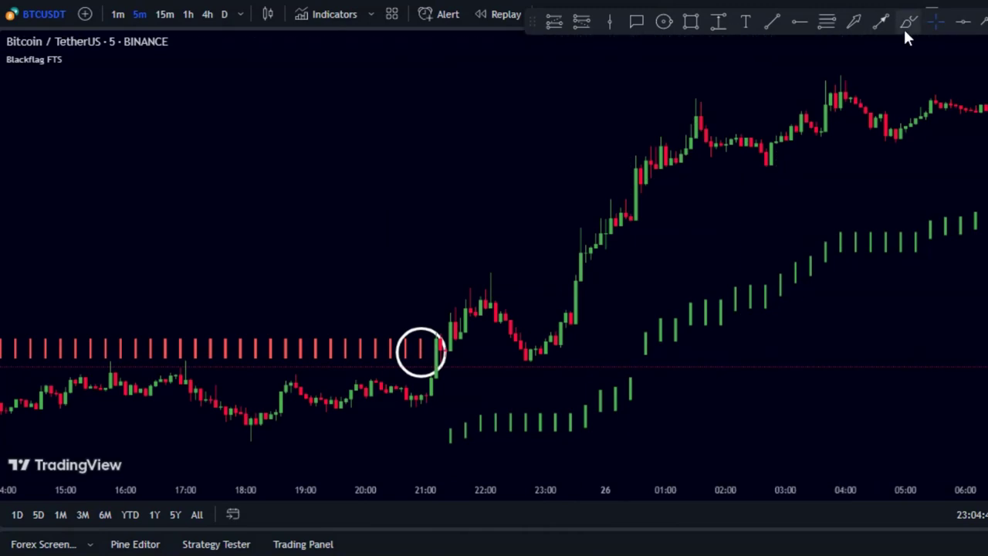
pyautogui.click(450, 436)
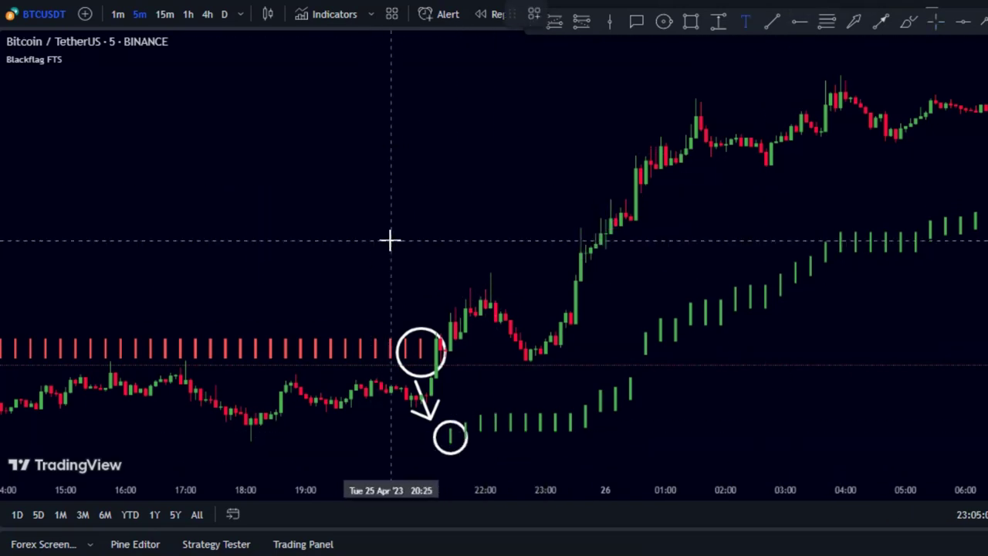
# Add an arrow marker labelled "BUY SIGNAL" above the breakout and draw a price range from the entry up to the following high.
pyautogui.moveTo(412, 203); pyautogui.dragTo(425, 268)
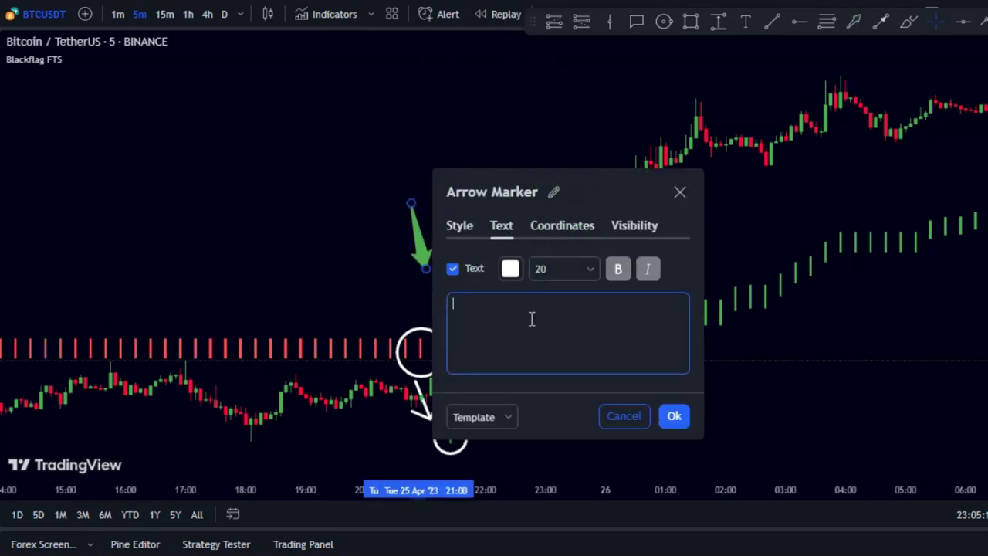
pyautogui.click(674, 416)
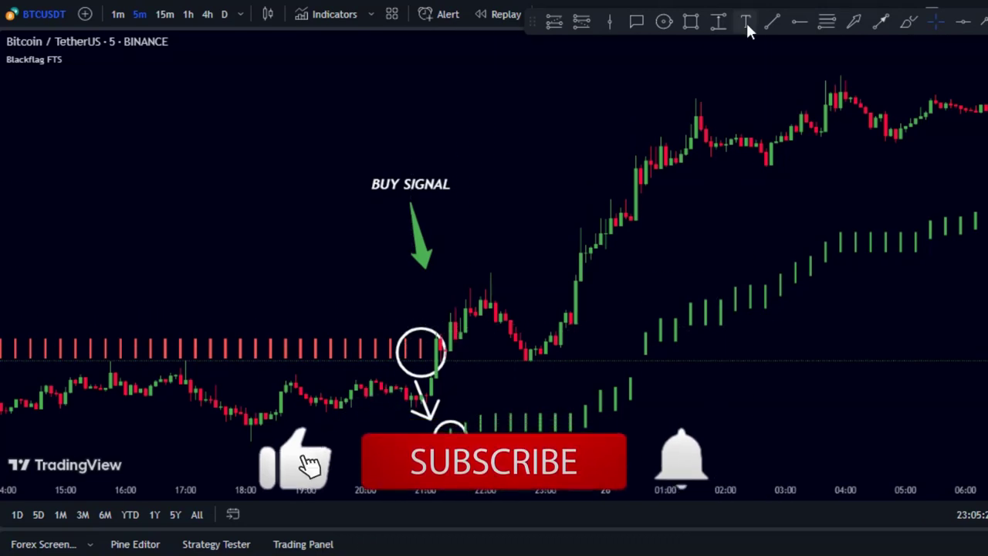
pyautogui.moveTo(452, 316)
pyautogui.mouseDown()
pyautogui.moveTo(655, 139)
pyautogui.moveTo(705, 114)
pyautogui.mouseUp()
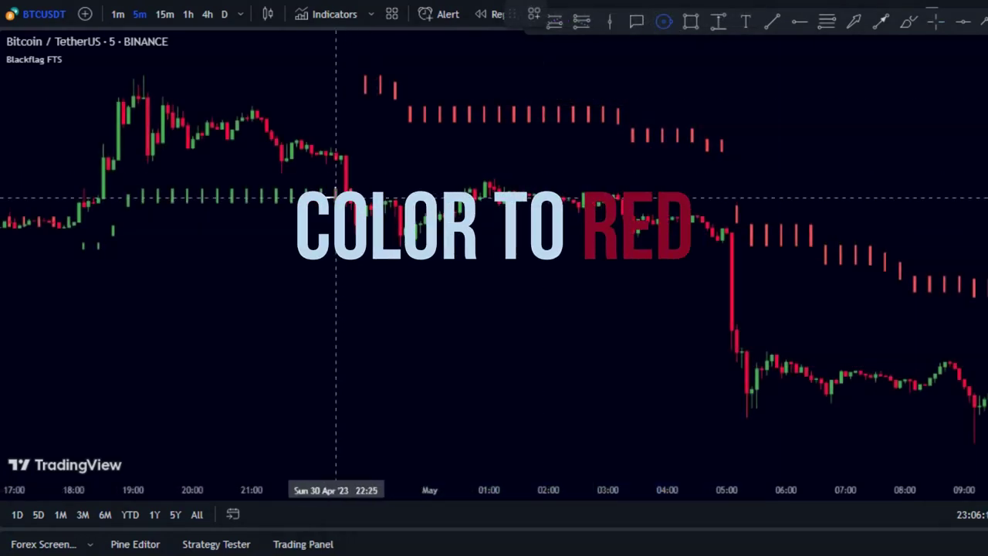
# Circle the last green bar and the first red bar at the 30 April colour change and connect them with an arrow.
pyautogui.click(332, 210)
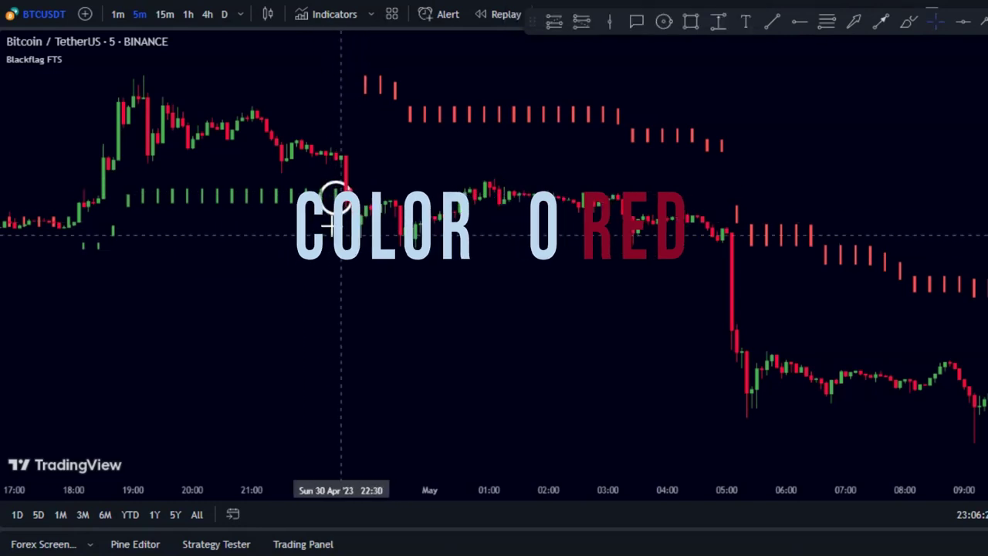
pyautogui.click(370, 65)
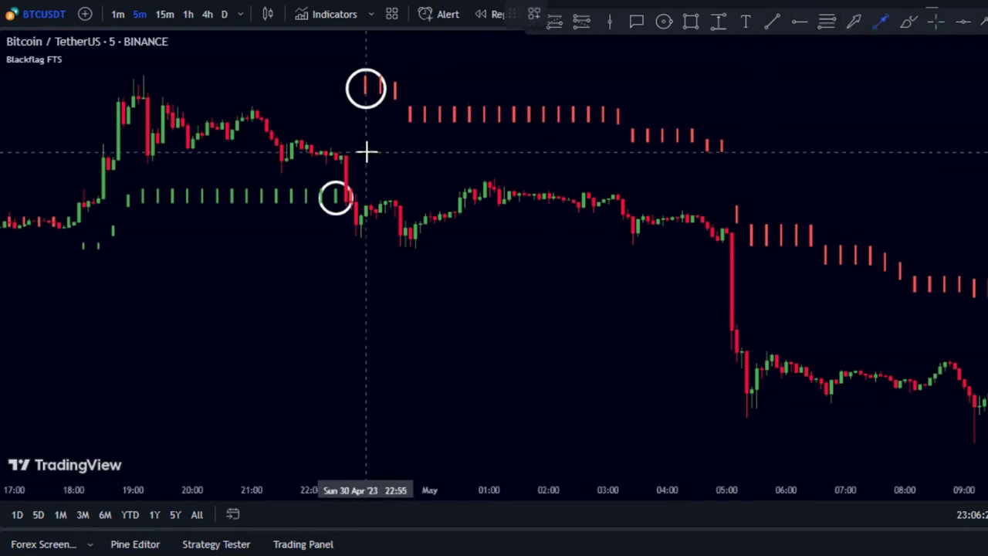
pyautogui.click(355, 115)
pyautogui.click(381, 137)
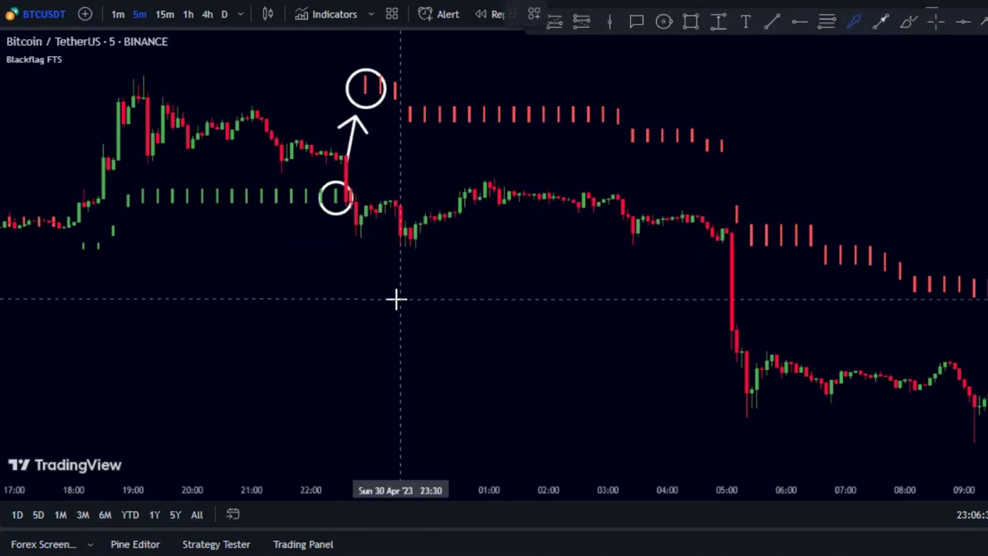
# Add an arrow marker labelled "SELL SIGNAL" below the drop and draw a price range from the entry down to the following low.
pyautogui.moveTo(380, 257); pyautogui.dragTo(424, 322)
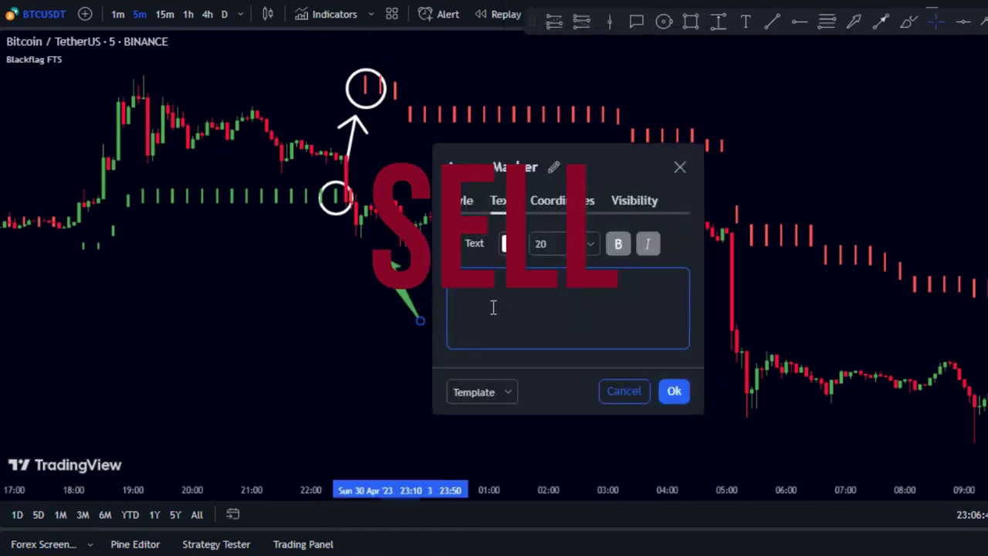
pyautogui.write('SELL SIGNAL')
pyautogui.click(674, 390)
pyautogui.click(370, 282)
pyautogui.click(717, 21)
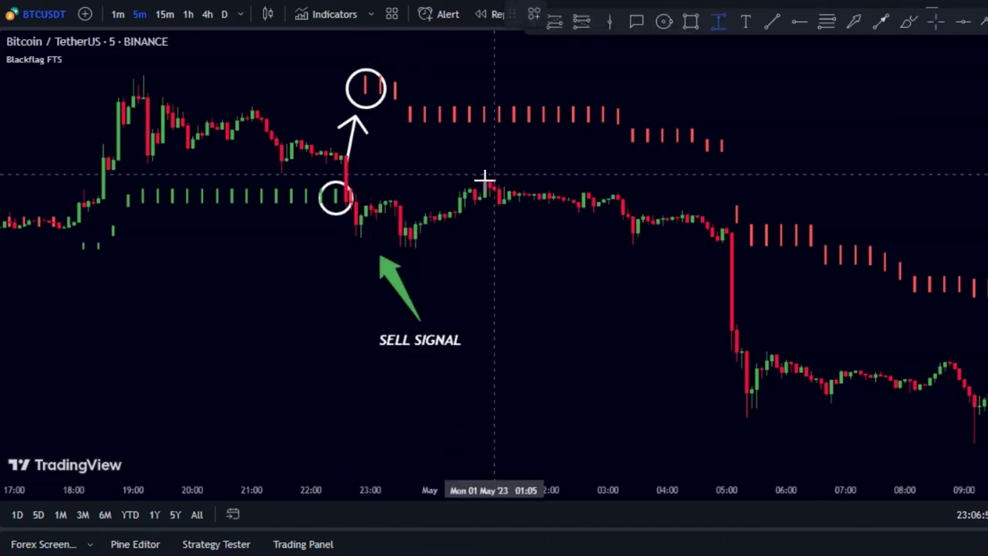
pyautogui.moveTo(366, 205); pyautogui.dragTo(756, 405)
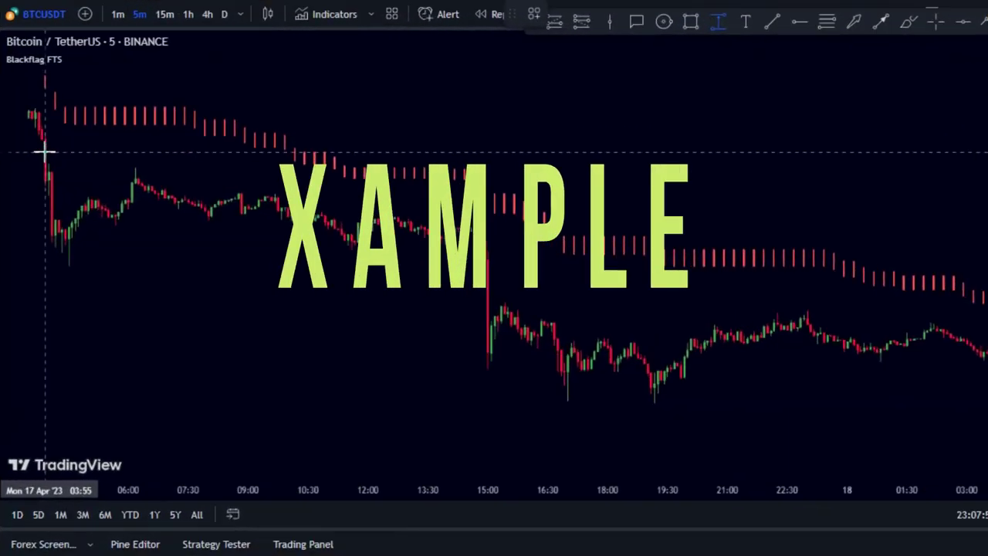
# Draw a price range over the 17 April drop and label it "PROFIT: - SPOT: 2.97% - 10X: 29.7%".
pyautogui.moveTo(44, 150); pyautogui.dragTo(656, 397)
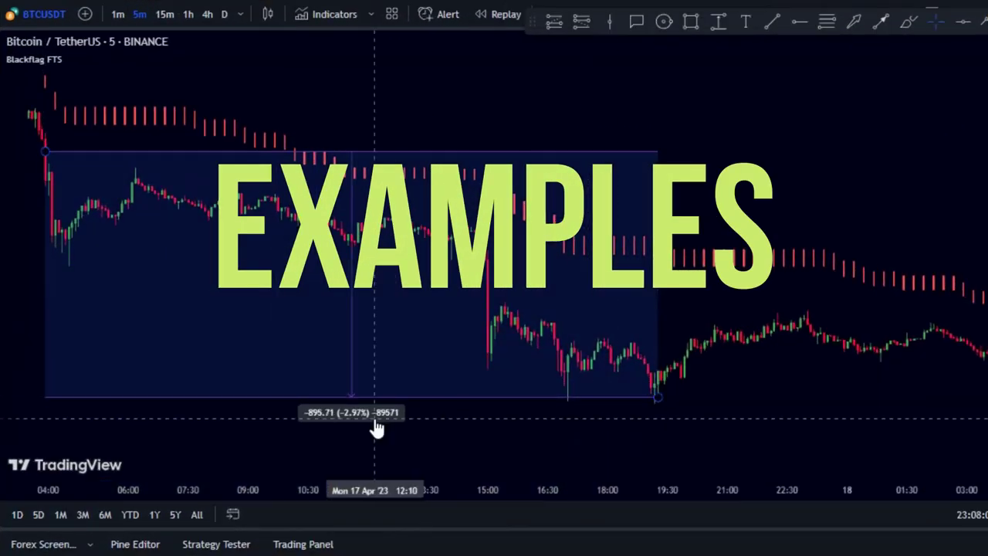
pyautogui.click(321, 90)
pyautogui.write('PROFIT:')
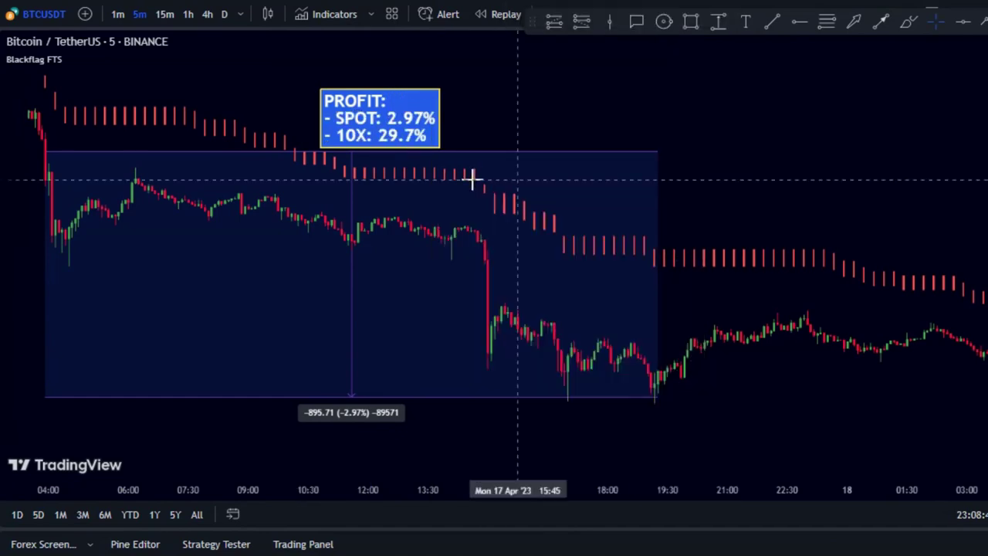
# Draw a price range from the 18 April green-bar entry up to the high and label it "PROFIT: - SPOT: +2.89% - 10X: +28.9%".
pyautogui.moveTo(965, 209); pyautogui.dragTo(403, 220)
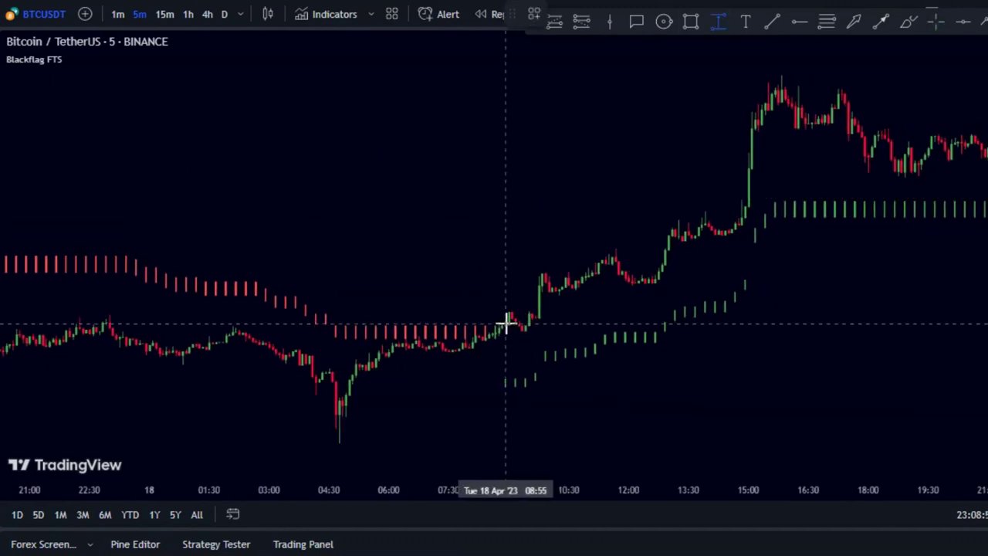
pyautogui.click(505, 314)
pyautogui.click(784, 86)
pyautogui.click(745, 22)
pyautogui.click(476, 75)
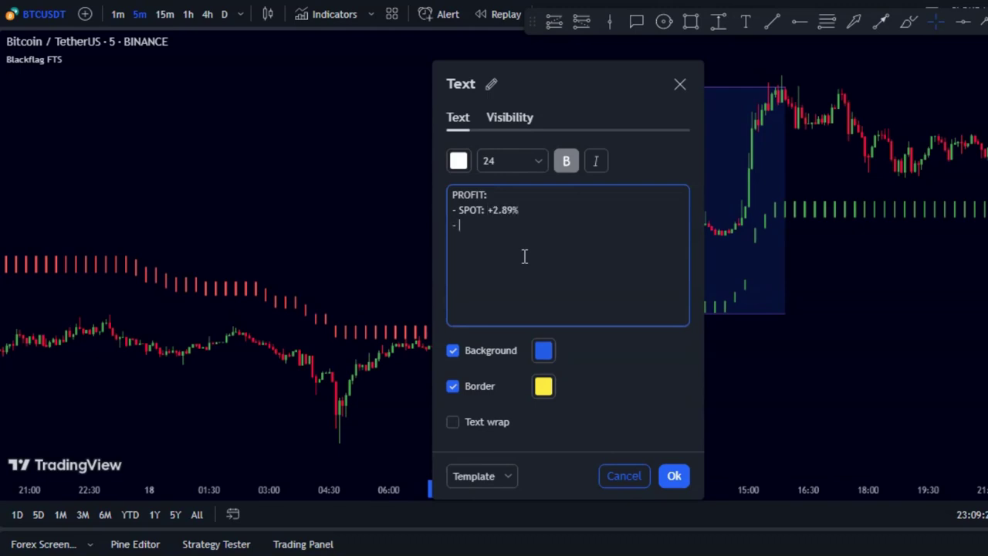
pyautogui.hotkey('ctrl', 'Return')
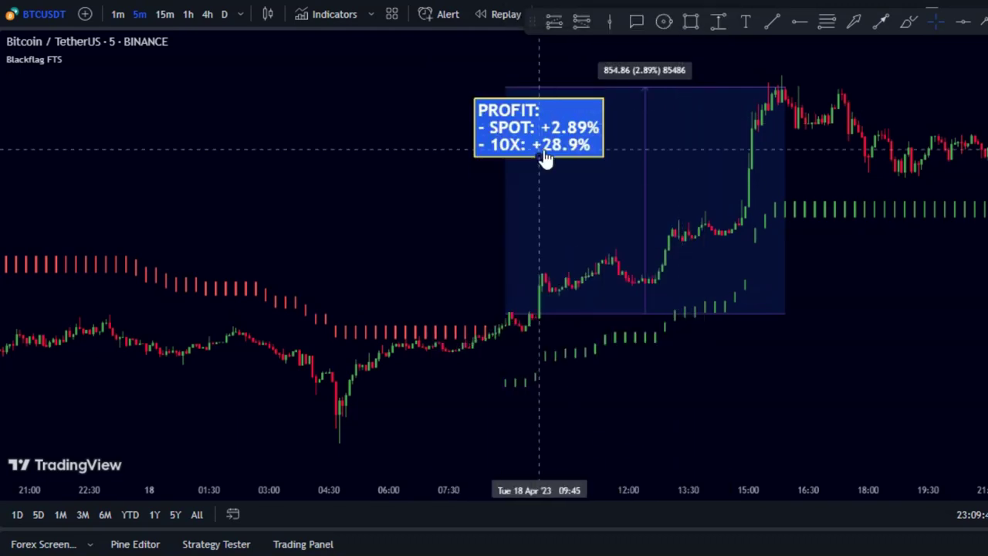
# Draw a price range from the 19 April red-bar entry down to the low and label it "PROFIT: - SPOT: +3% - 10X: +30%".
pyautogui.hscroll(15, 598, 274)
pyautogui.click(717, 23)
pyautogui.click(759, 191)
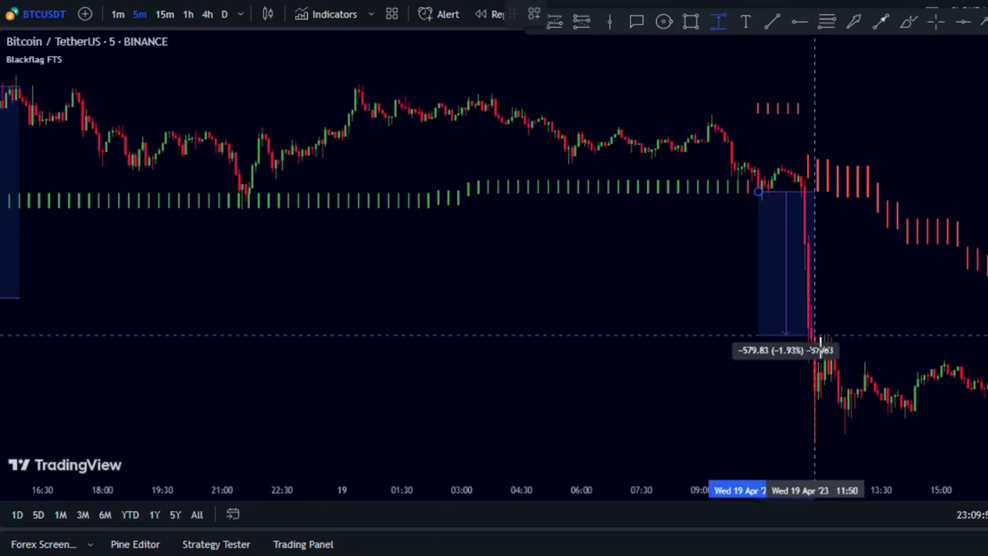
pyautogui.click(904, 416)
pyautogui.click(746, 22)
pyautogui.click(740, 327)
pyautogui.write('PROFIT:')
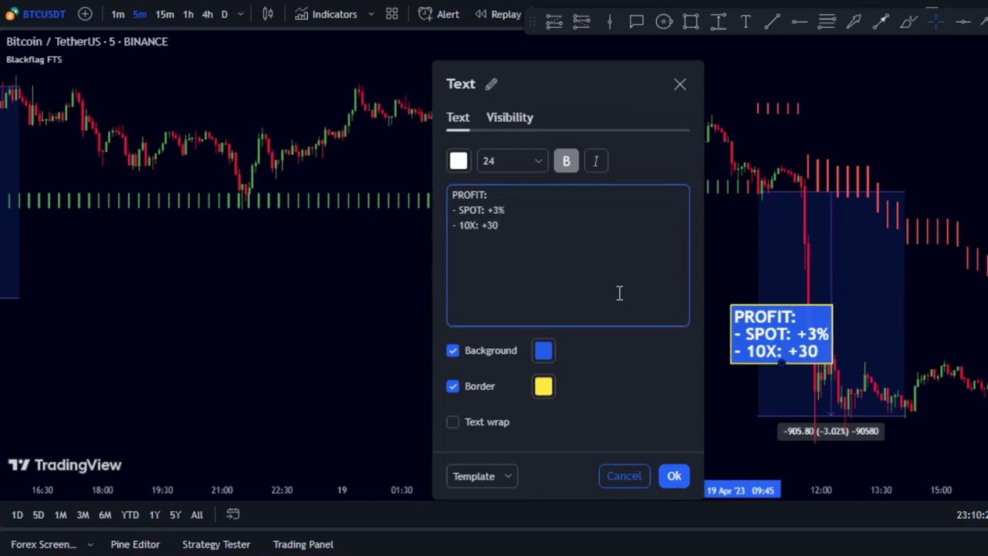
pyautogui.write('%')
pyautogui.hotkey('ctrl', 'Return')
# Draw a price range from the 22 April green-bar entry up to the high and label it "PROFIT: - SPOT: +1.24% - 10X: +12.4%".
pyautogui.hscroll(15, 970, 319)
pyautogui.hscroll(20, 941, 194)
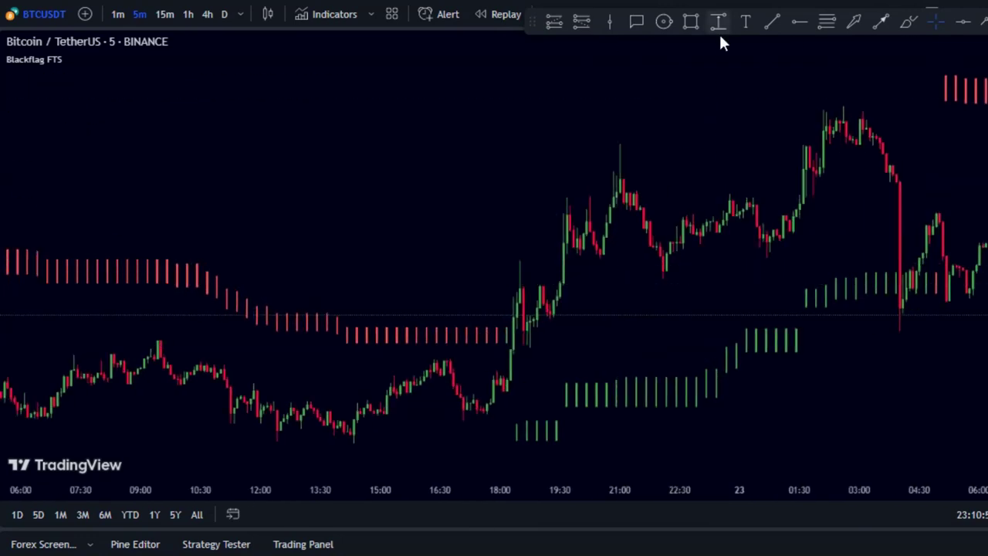
pyautogui.moveTo(517, 315); pyautogui.dragTo(844, 124)
pyautogui.click(746, 21)
pyautogui.click(530, 60)
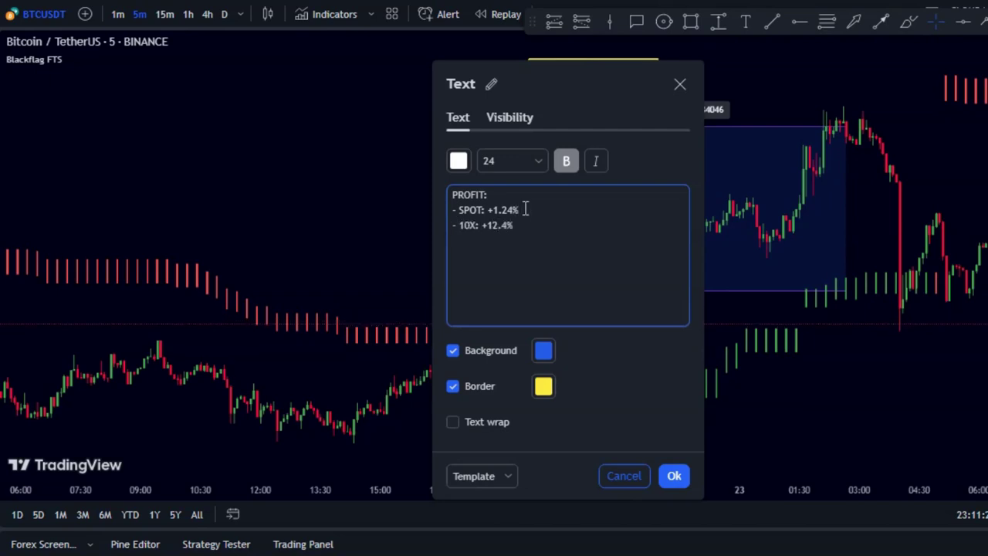
pyautogui.hotkey('ctrl', 'Return')
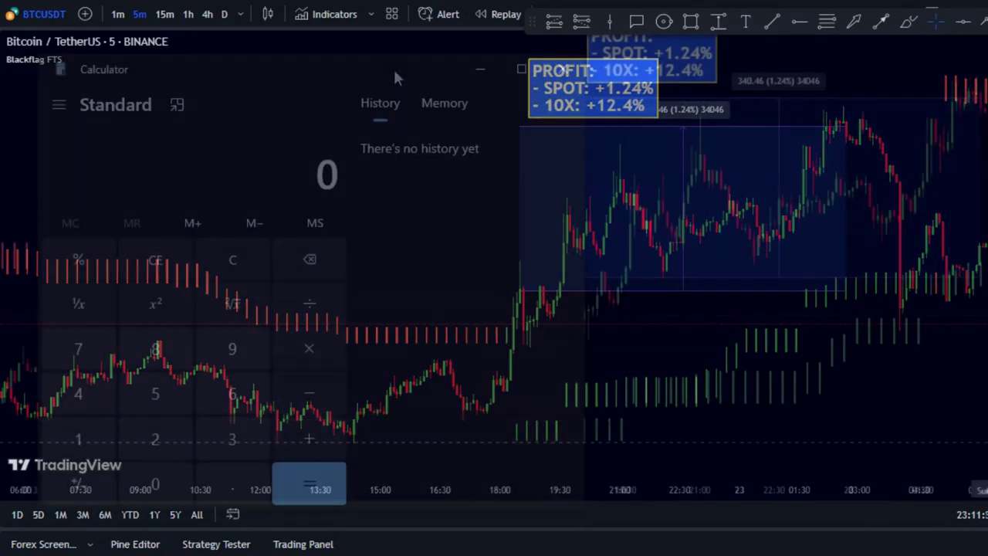
# Switch to Calculator and add up the 10X profits of the four labelled trades: 12.4, 30, 28.9 and 29.7.
pyautogui.write('12.4')
pyautogui.click(310, 428)
pyautogui.moveTo(589, 328); pyautogui.dragTo(980, 309)
pyautogui.moveTo(307, 242); pyautogui.dragTo(926, 302)
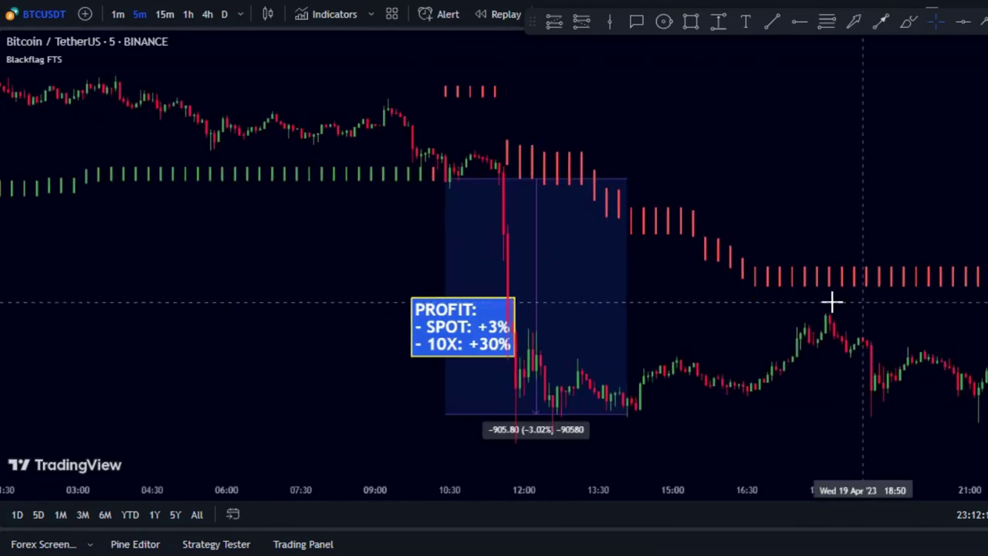
pyautogui.hotkey('alt', 'Tab')
pyautogui.click(296, 427)
pyautogui.moveTo(37, 291); pyautogui.dragTo(948, 291)
pyautogui.hotkey('alt', 'Tab')
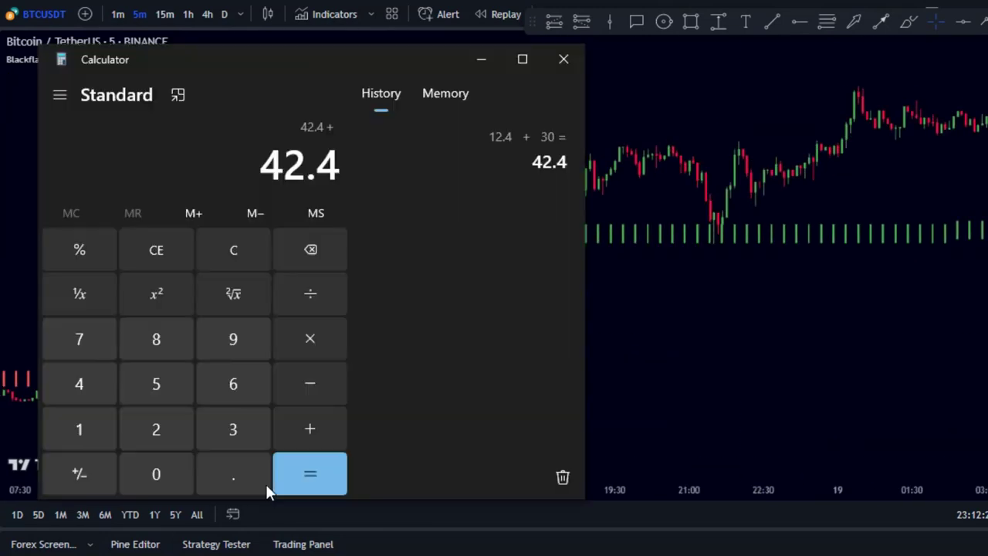
pyautogui.click(234, 340)
pyautogui.moveTo(735, 302); pyautogui.dragTo(987, 302)
pyautogui.moveTo(185, 255); pyautogui.dragTo(615, 250)
pyautogui.moveTo(491, 113); pyautogui.dragTo(583, 113)
pyautogui.hotkey('alt', 'Tab')
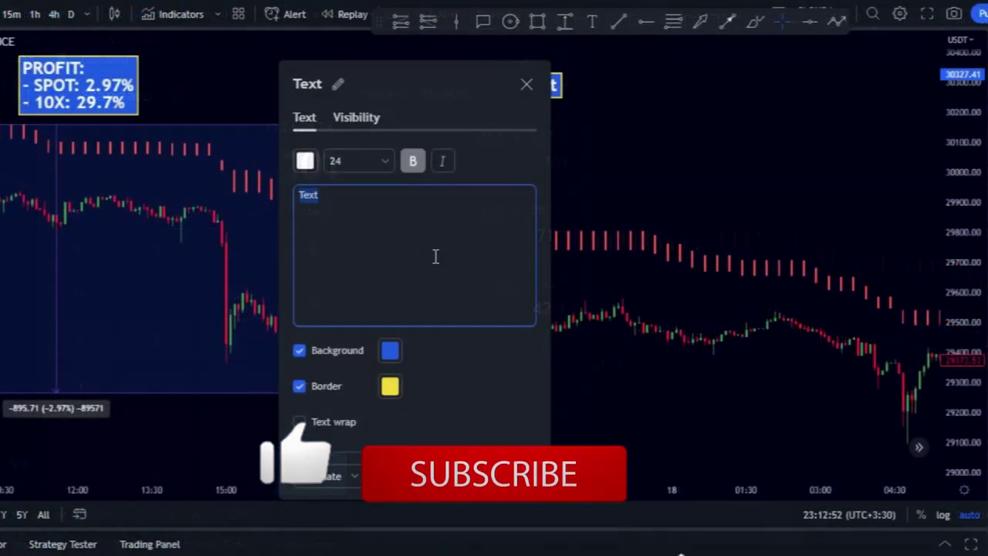
# Add a text label on the chart reading "+101% PROFIT IN JUST 4 TRADES ON A 5-MIN TIMEFRAME" on two lines.
pyautogui.write('+101')
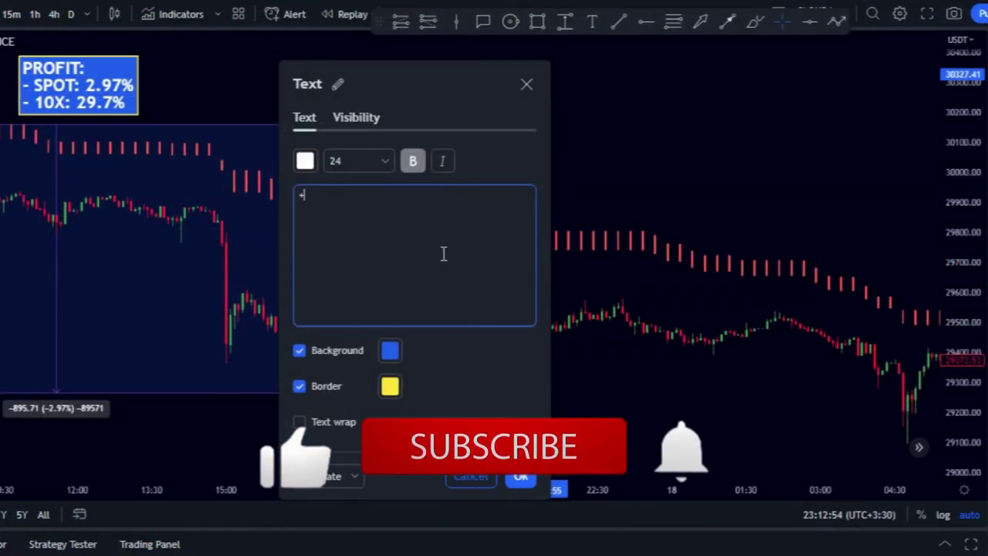
pyautogui.write('% PROFIT IN JUST')
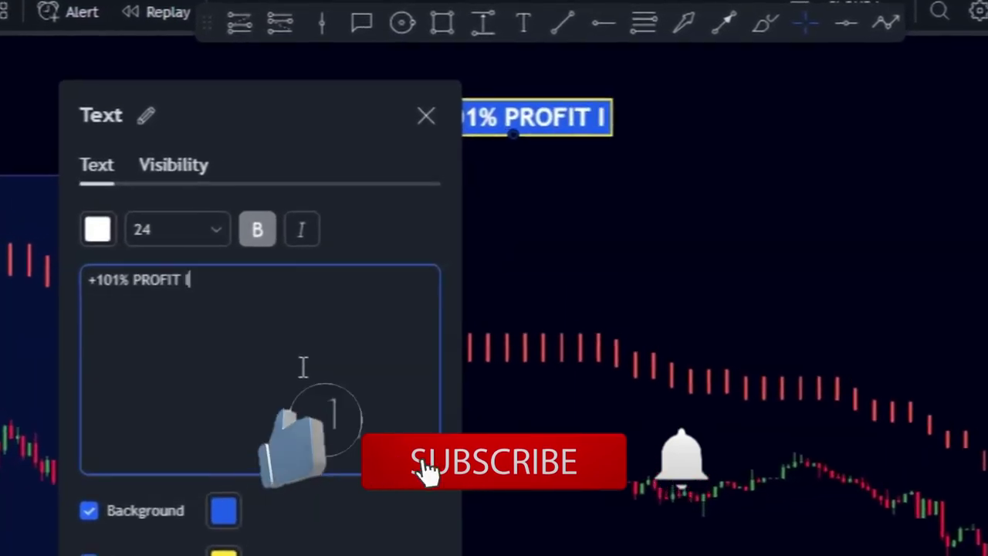
pyautogui.write(' 4 TRADES')
pyautogui.press('Return')
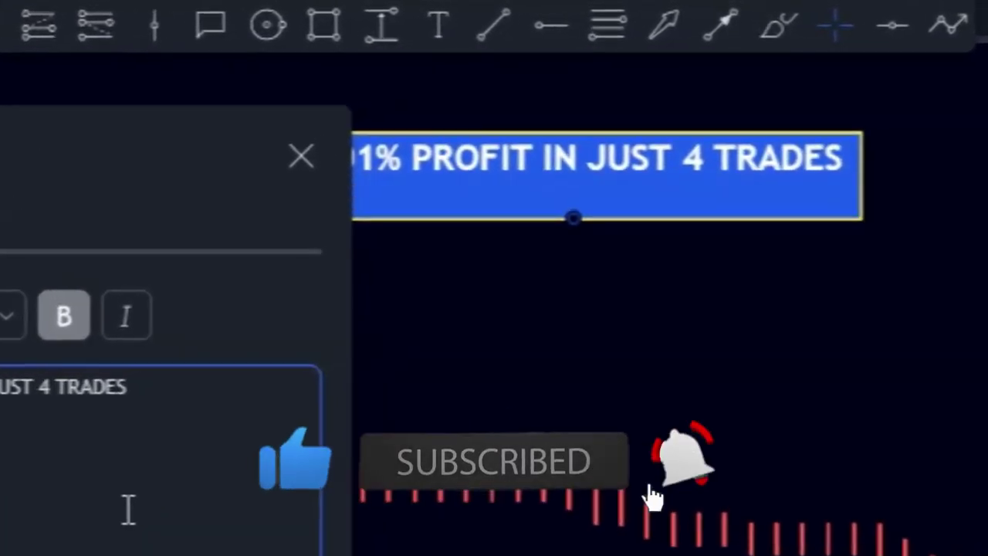
pyautogui.write('A 5-MIN TIMEFRAME')
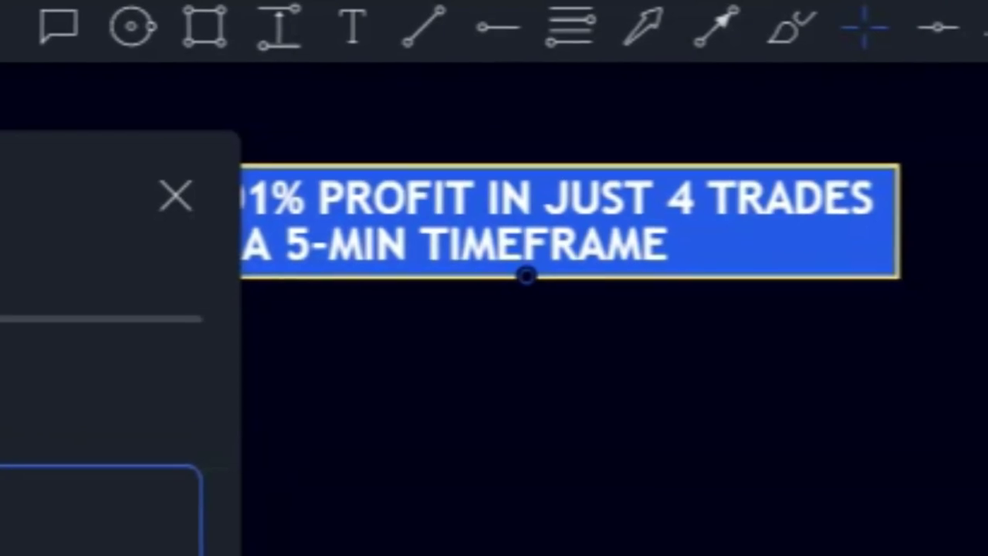
pyautogui.click(319, 260)
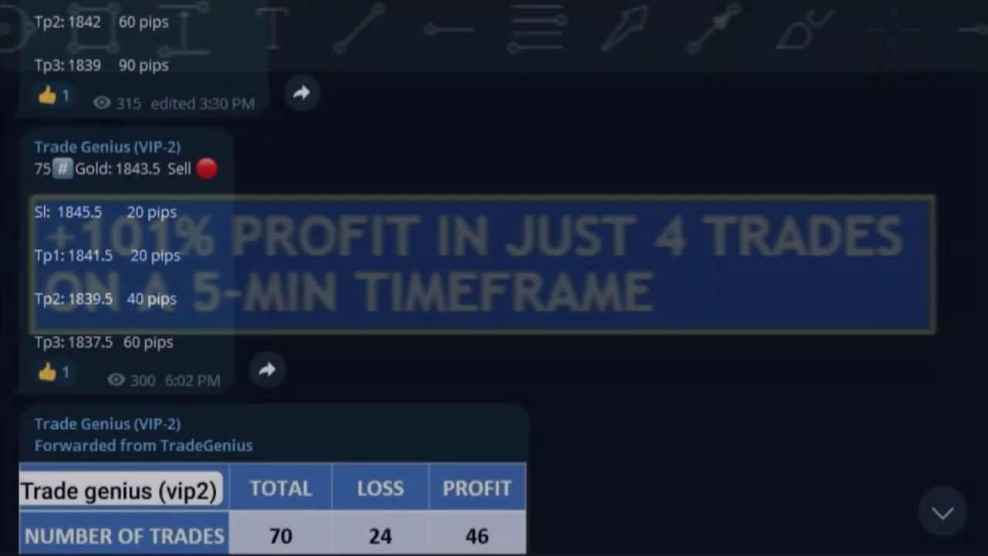
pyautogui.scroll(-5, 946, 463)
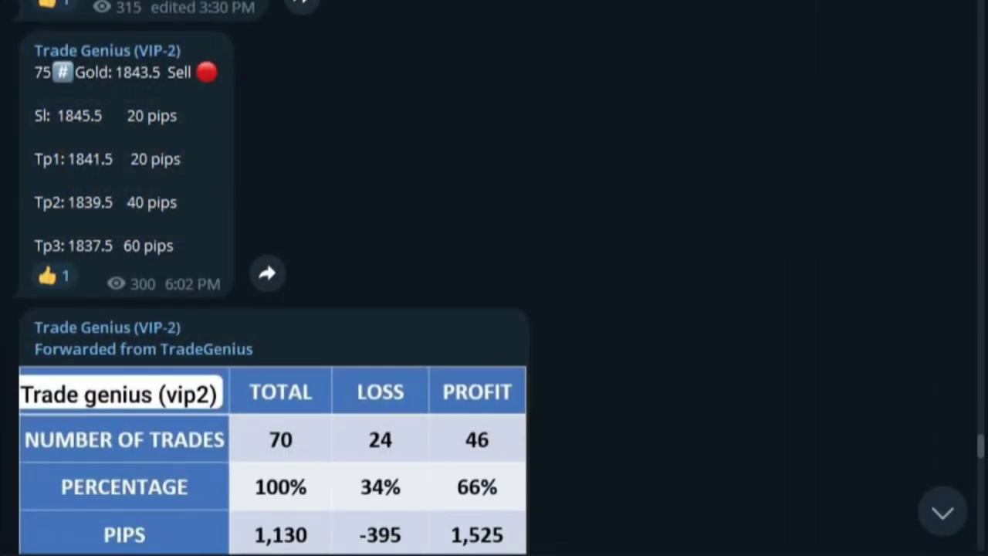
pyautogui.scroll(-4, 274, 309)
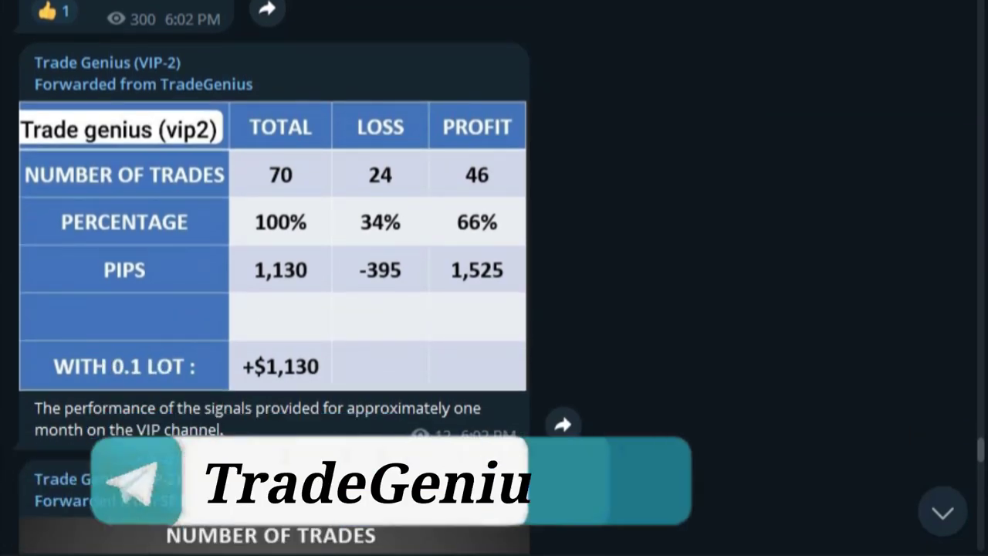
pyautogui.scroll(-5, 274, 308)
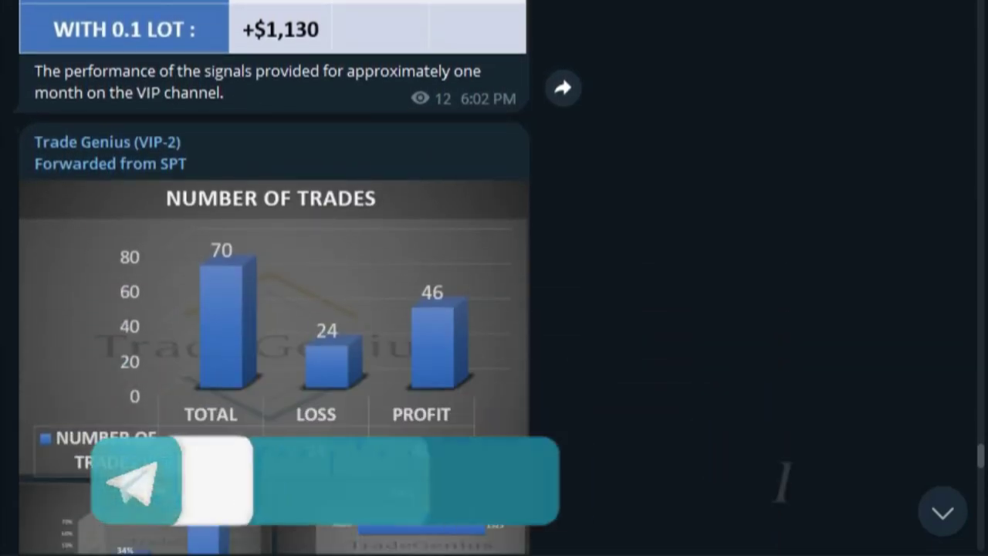
pyautogui.scroll(-2, 274, 309)
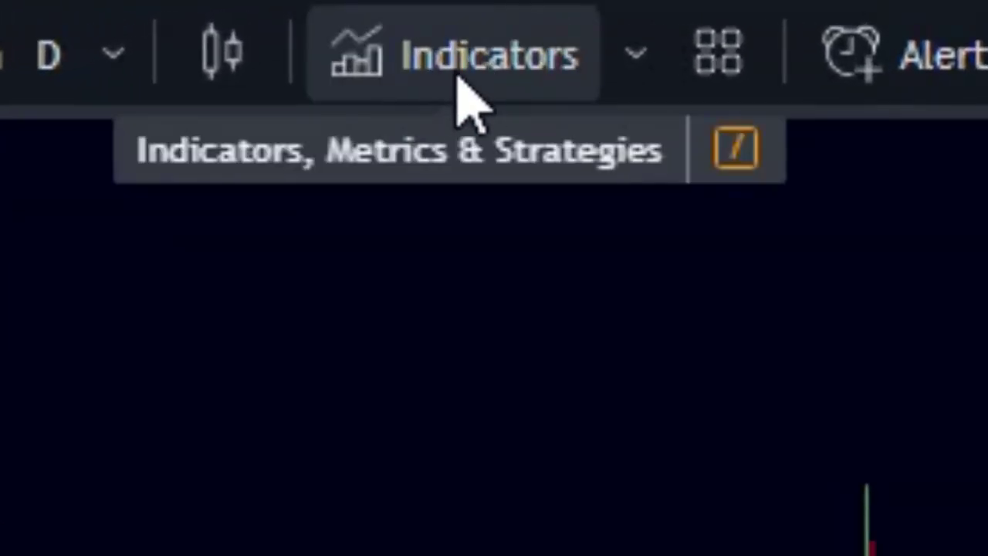
# Search the indicators for "HACOLT_LB" and add the Vervoort Heiken-Ashi LongTerm Candlestick Oscillator to the chart.
pyautogui.click(434, 77)
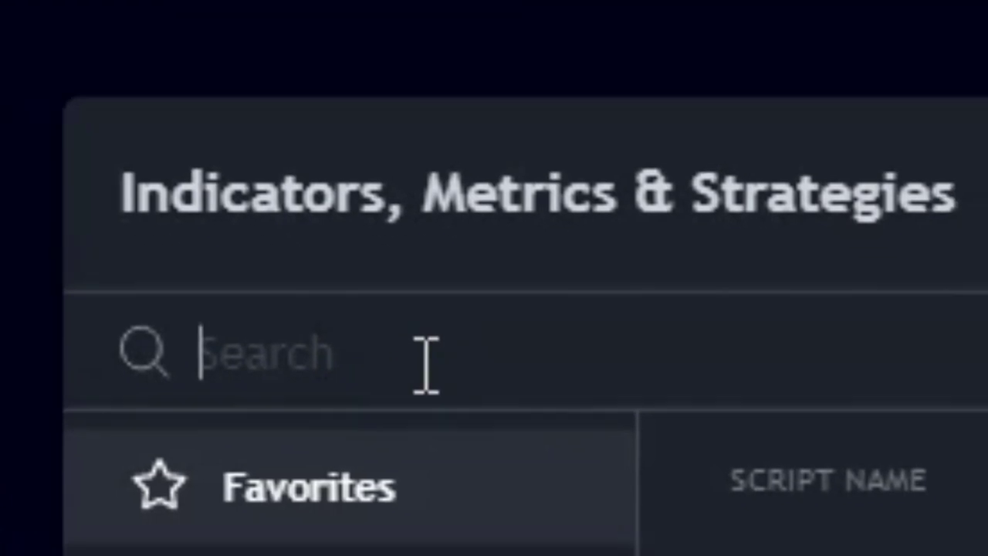
pyautogui.write('HACOLT')
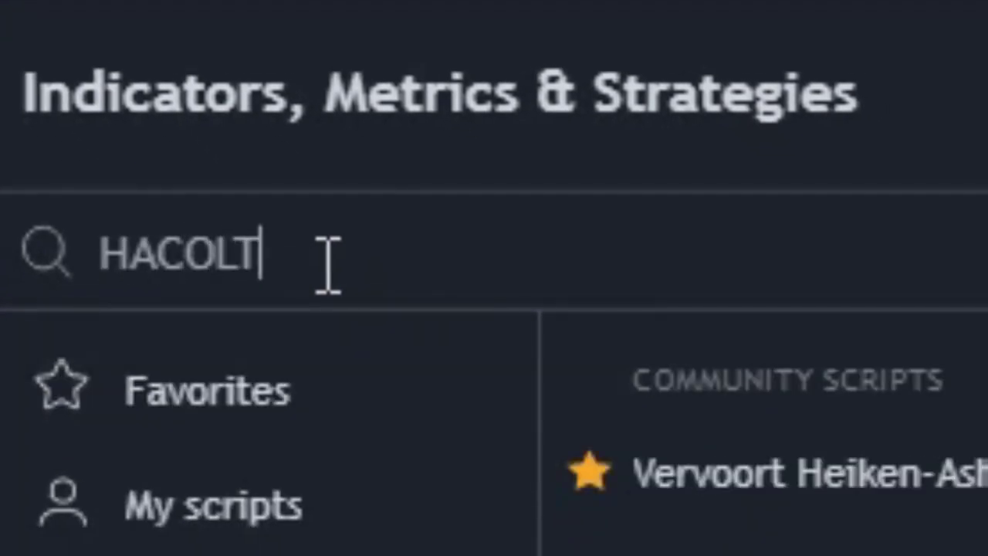
pyautogui.write('_LB')
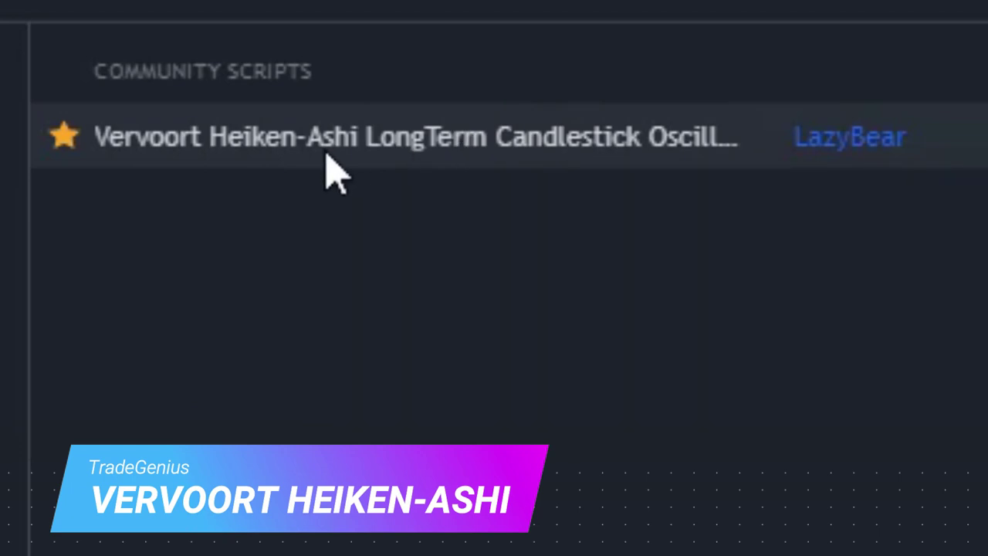
pyautogui.click(589, 153)
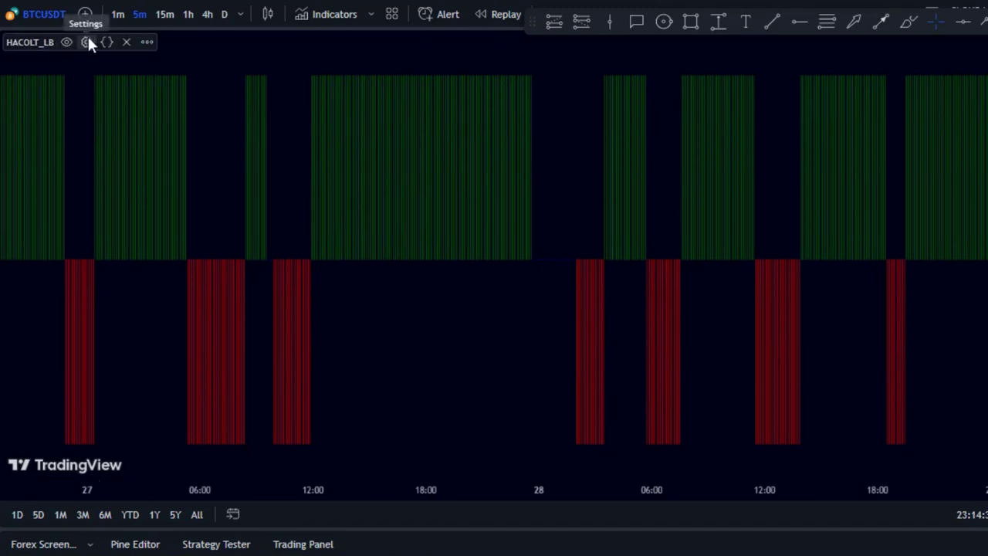
# Open the HACOLT_LB settings and check the TEMA Period, EMA Period and Candle size factor inputs.
pyautogui.click(88, 42)
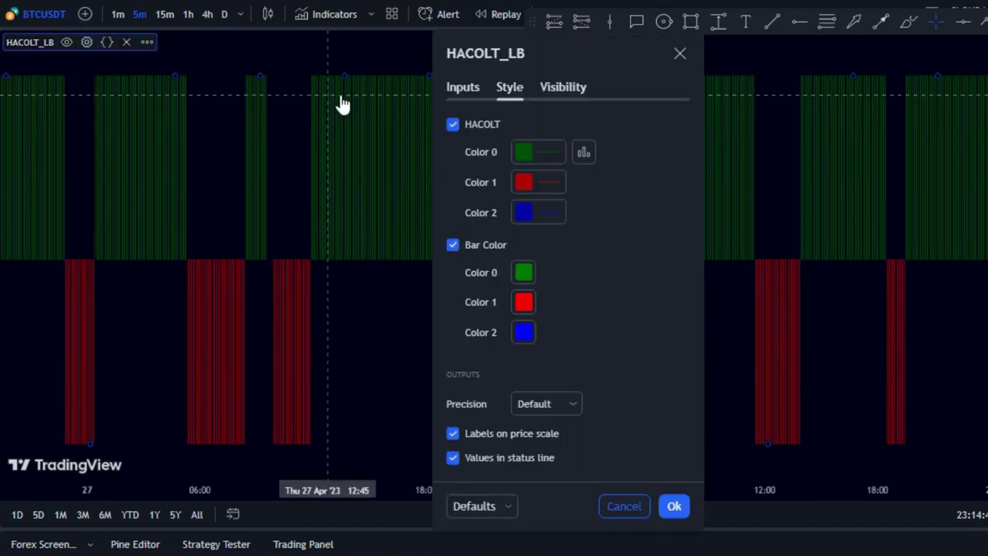
pyautogui.click(466, 86)
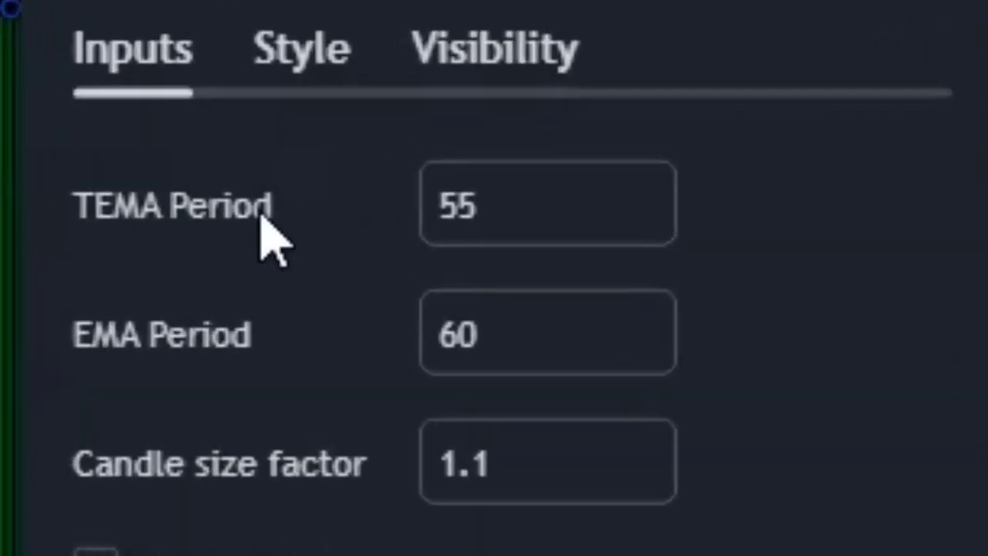
pyautogui.click(475, 212)
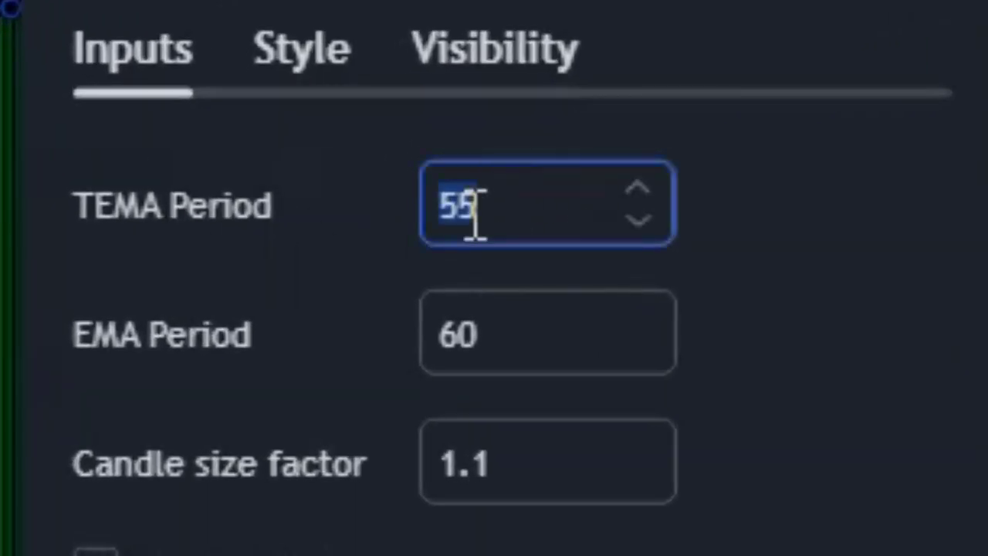
pyautogui.click(207, 328)
pyautogui.click(521, 334)
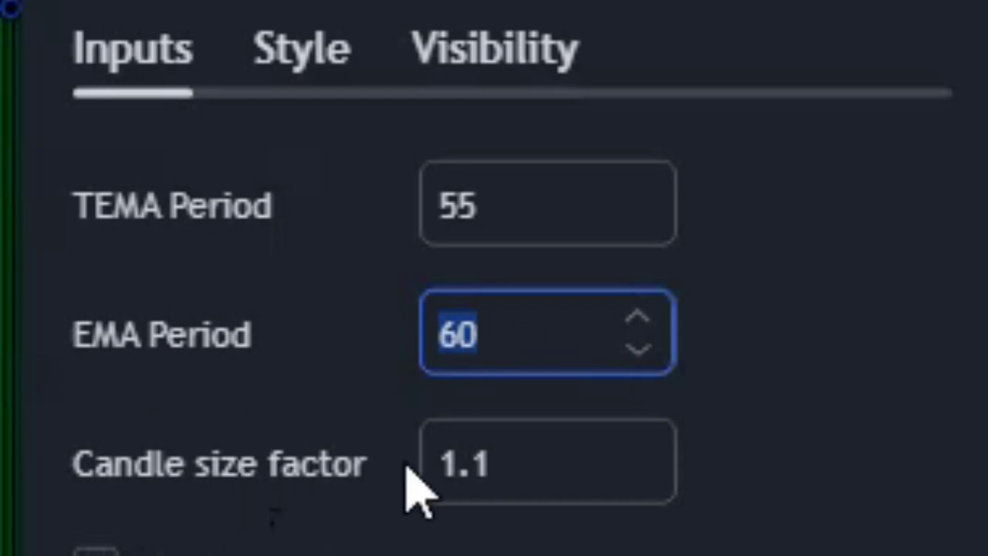
pyautogui.click(523, 463)
# Change HACOLT's Color 0 to a lighter green with 100% opacity.
pyautogui.click(293, 52)
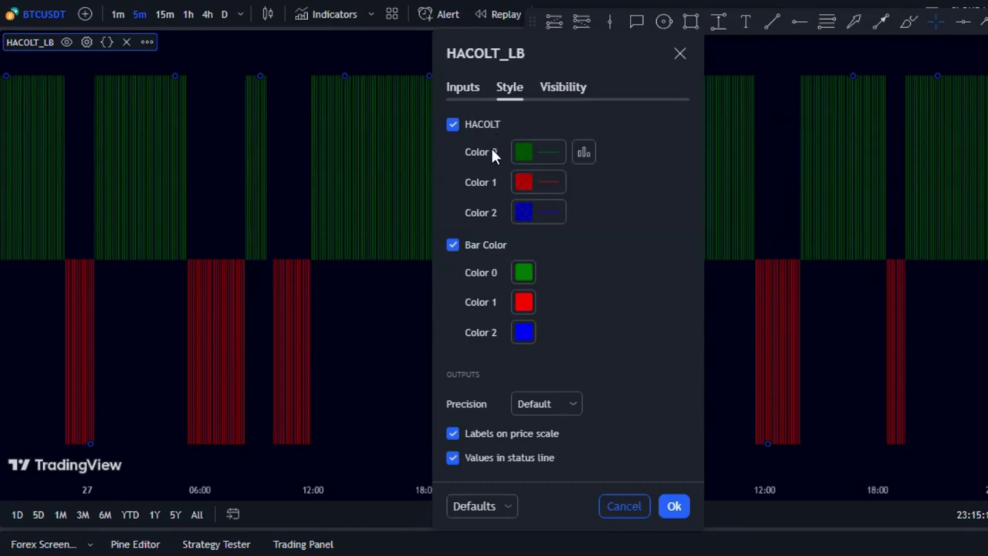
pyautogui.click(553, 150)
pyautogui.click(591, 198)
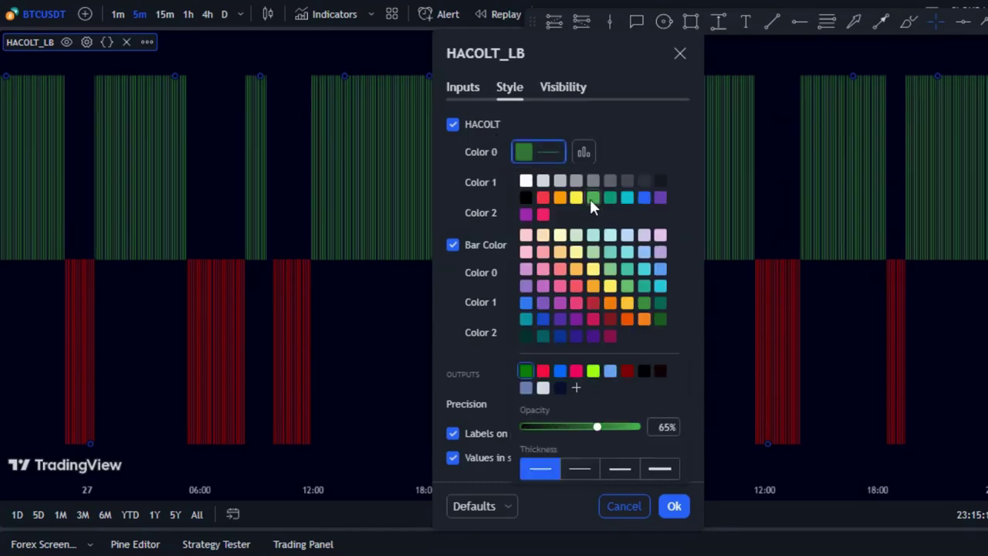
pyautogui.moveTo(599, 430); pyautogui.dragTo(667, 429)
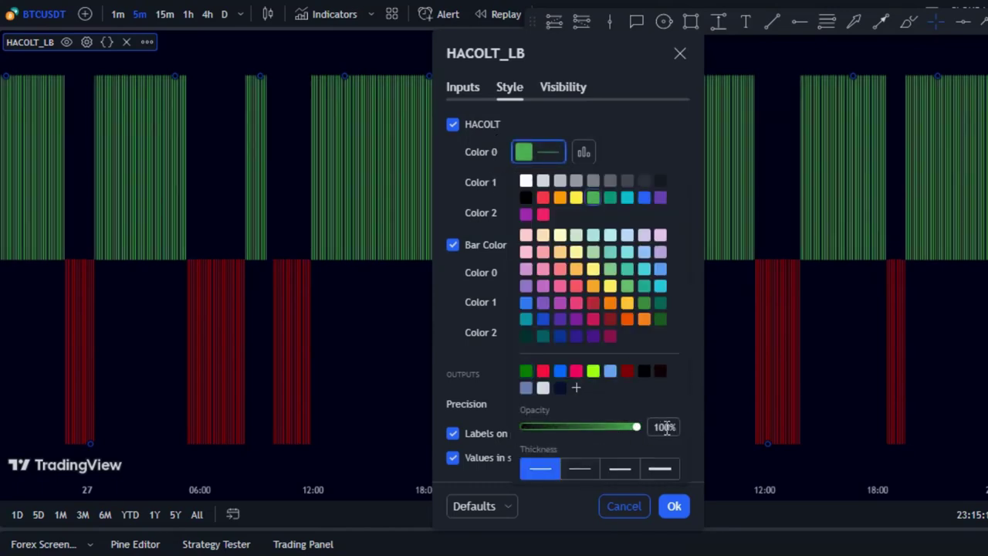
pyautogui.click(638, 130)
# Set HACOLT's Color 1 to 100% opacity and Color 2 to white with 100% opacity.
pyautogui.click(538, 182)
pyautogui.moveTo(600, 457); pyautogui.dragTo(644, 455)
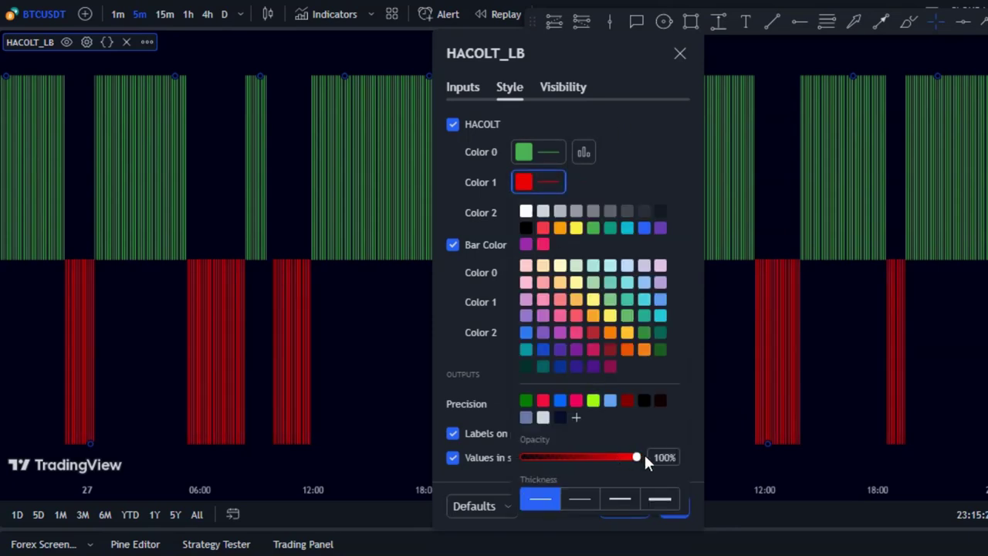
pyautogui.click(650, 162)
pyautogui.click(543, 213)
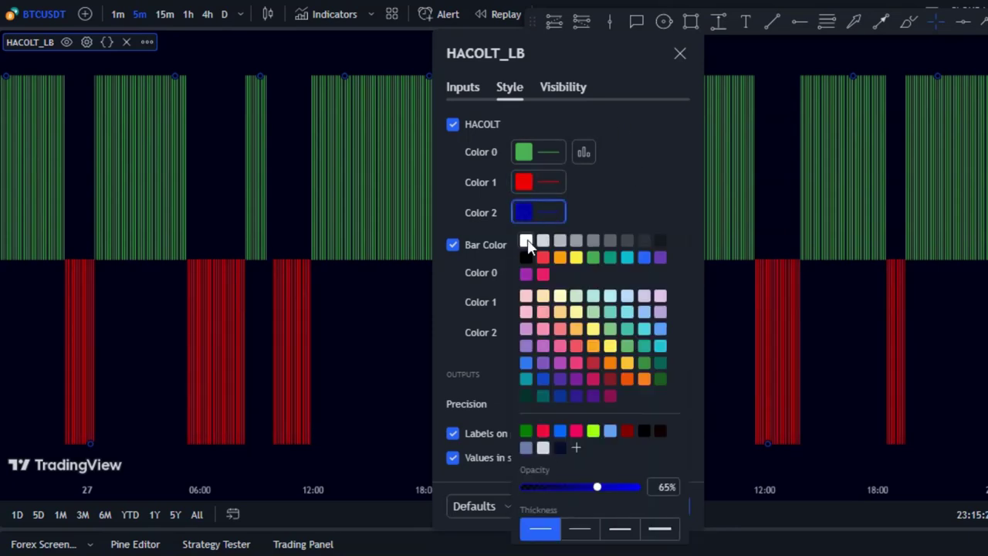
pyautogui.click(525, 241)
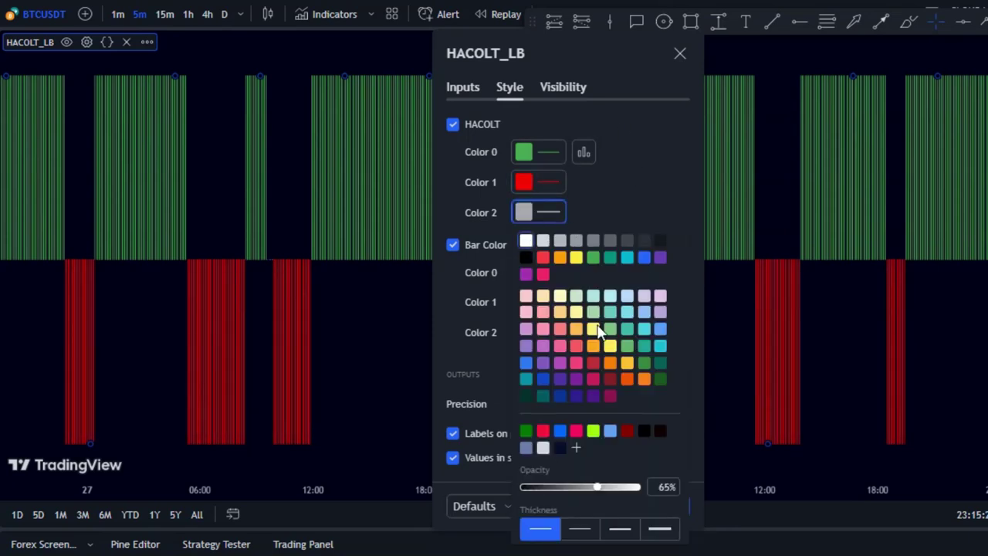
pyautogui.click(639, 215)
# Set the Bar Color's Color 0 to the lighter green and Color 2 to white, and apply the indicator settings.
pyautogui.click(525, 271)
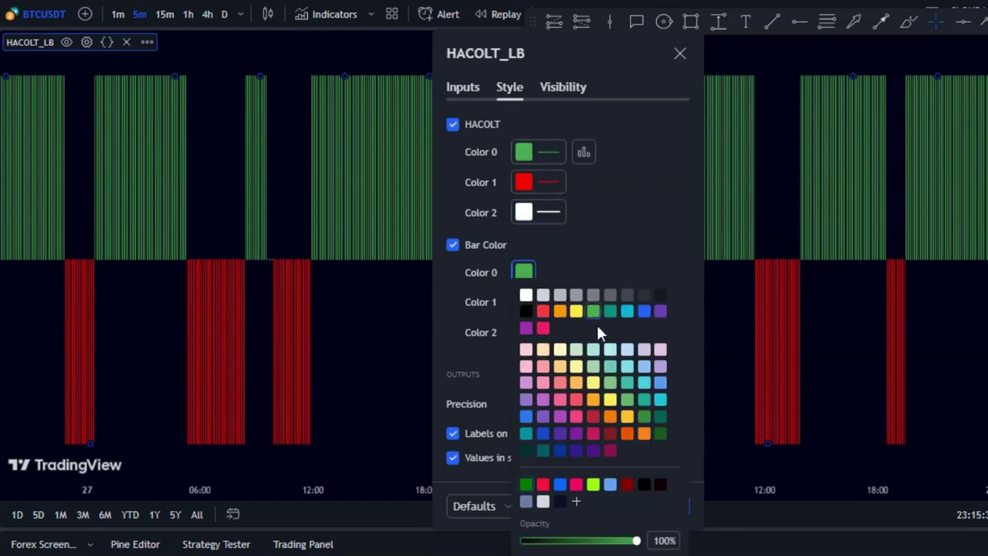
pyautogui.click(629, 256)
pyautogui.click(525, 332)
pyautogui.click(529, 297)
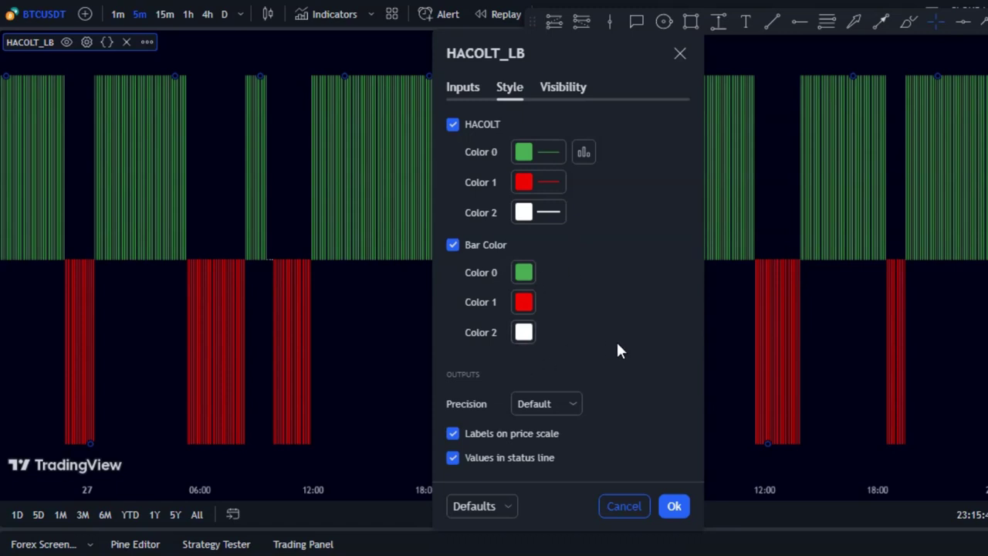
pyautogui.click(676, 506)
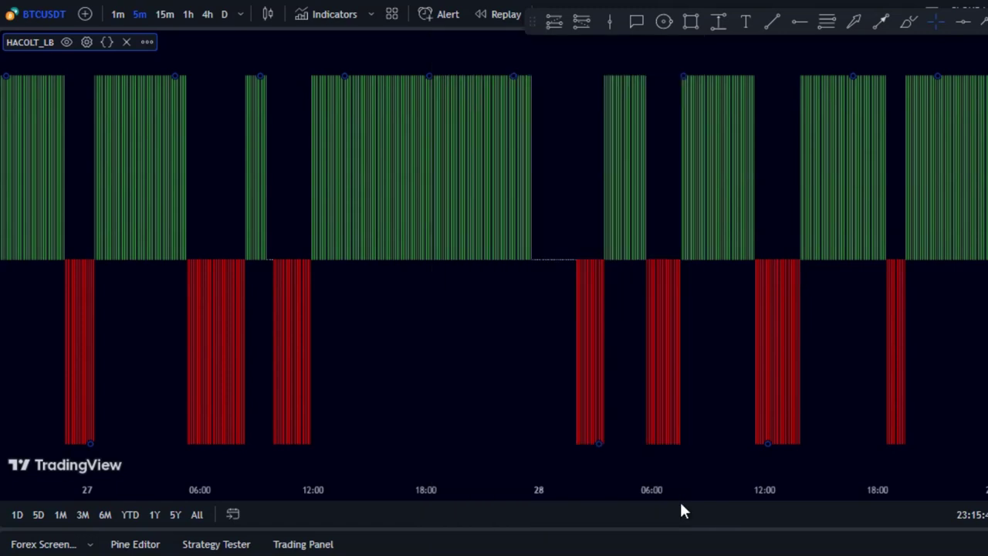
# Write a text label on the chart reading "BUT TRADE RULES:" with "1- CHANGING FTS TO GREEN" on the second line.
pyautogui.write('BUT ')
pyautogui.write('TRADE RUL')
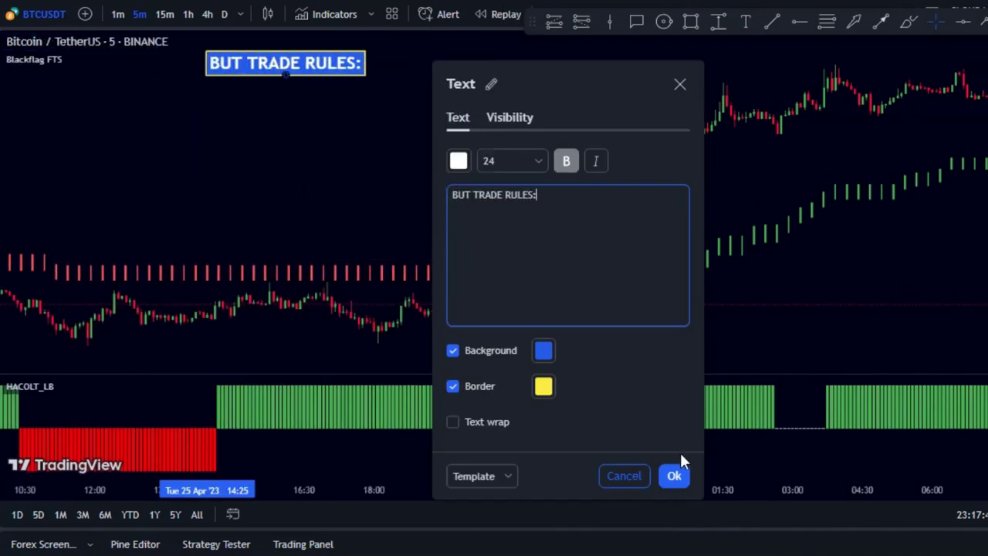
pyautogui.write('ES:')
pyautogui.press('Return')
pyautogui.write('1- CHANGING FTS')
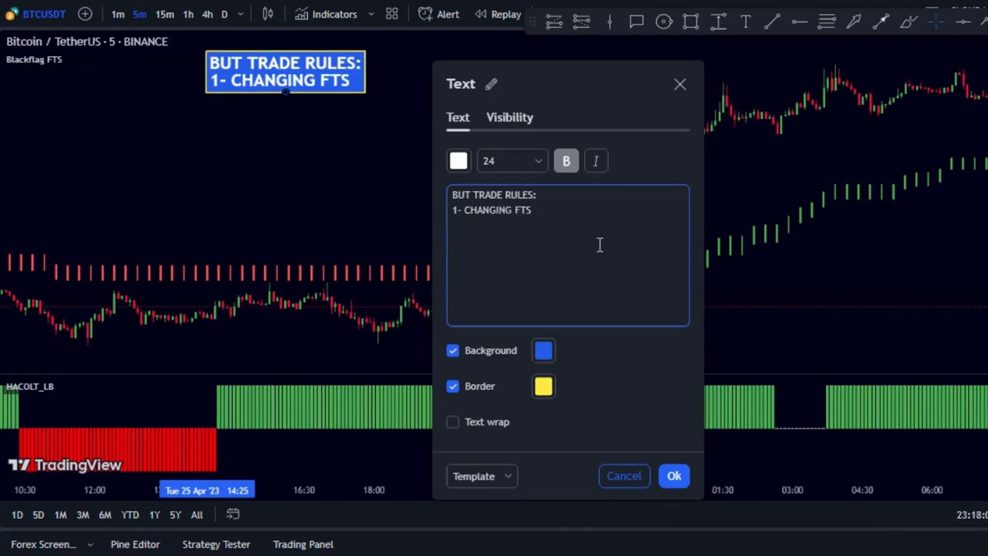
pyautogui.write(' TO GREEN')
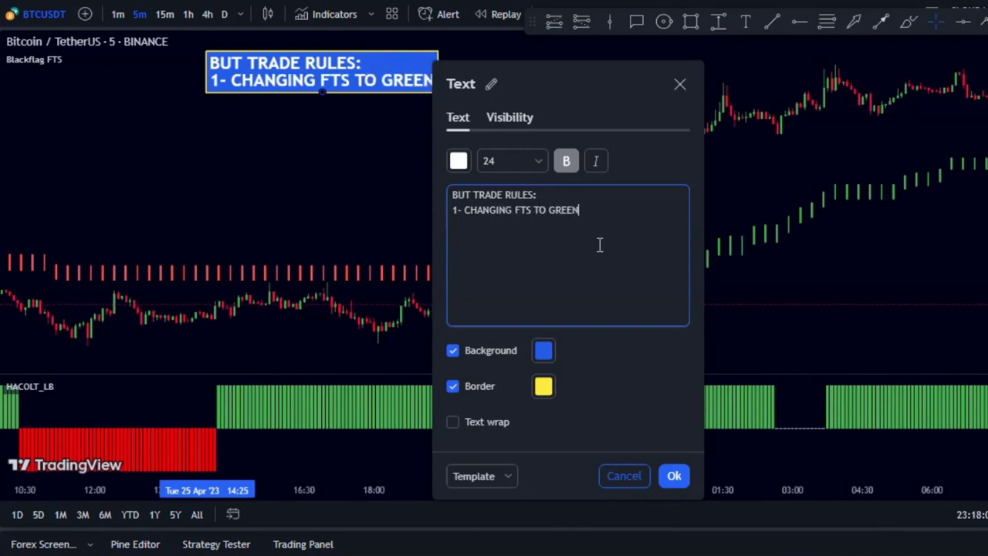
pyautogui.click(674, 476)
# Draw a small circle around the first green Blackflag FTS mark at 21:25.
pyautogui.click(697, 304)
pyautogui.click(666, 20)
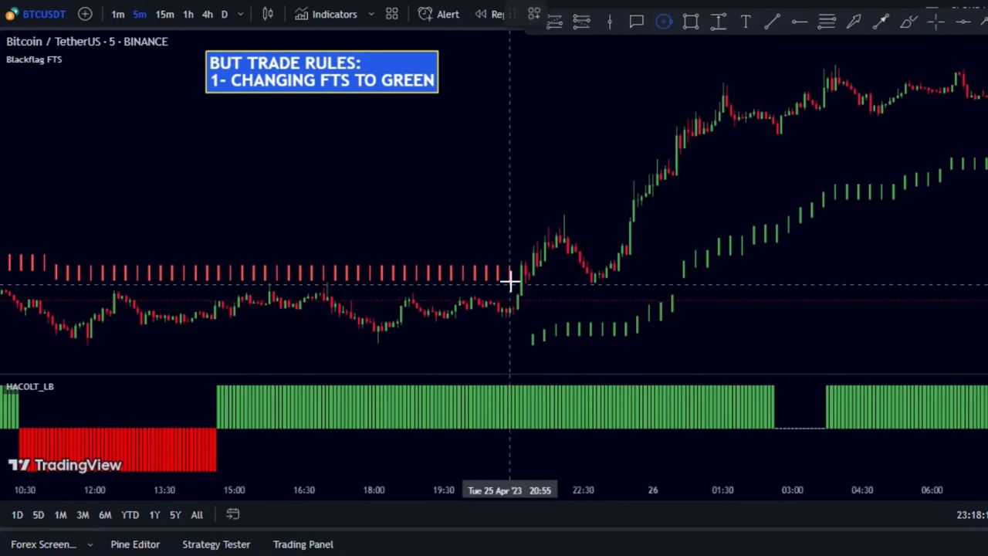
pyautogui.click(533, 357)
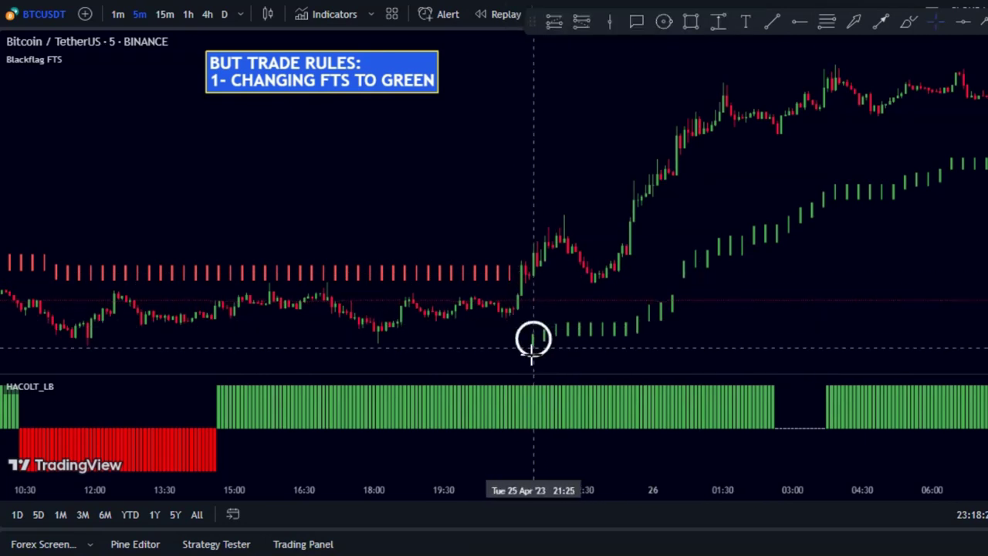
# Add the line "2- UPTREND: PRICE ACTION > FTS" to the trade rules label.
pyautogui.doubleClick(430, 100)
pyautogui.click(589, 214)
pyautogui.press('Return')
pyautogui.write('2-')
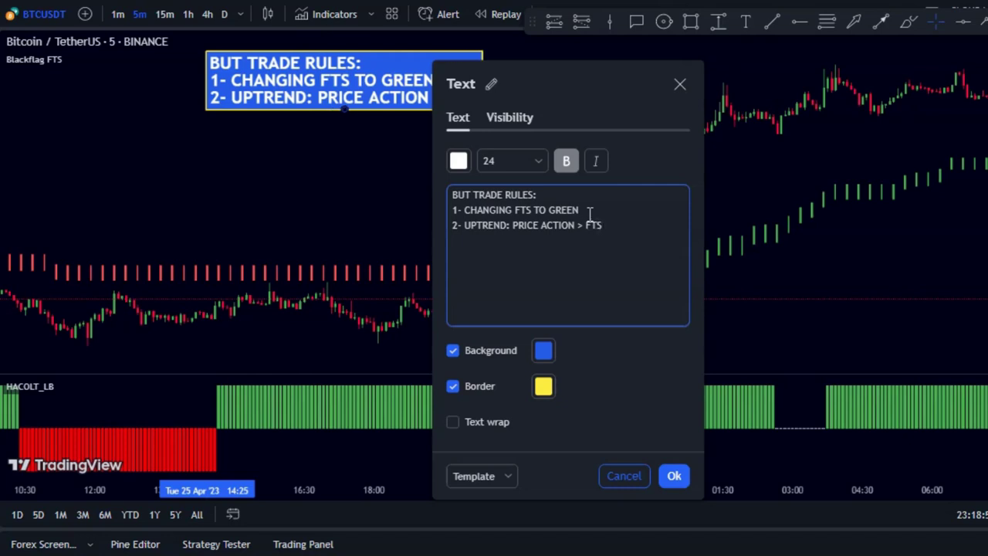
pyautogui.click(674, 476)
# Draw an arrow pointing at the candles breaking above the red FTS marks and label it "PRICE > FTS".
pyautogui.click(880, 21)
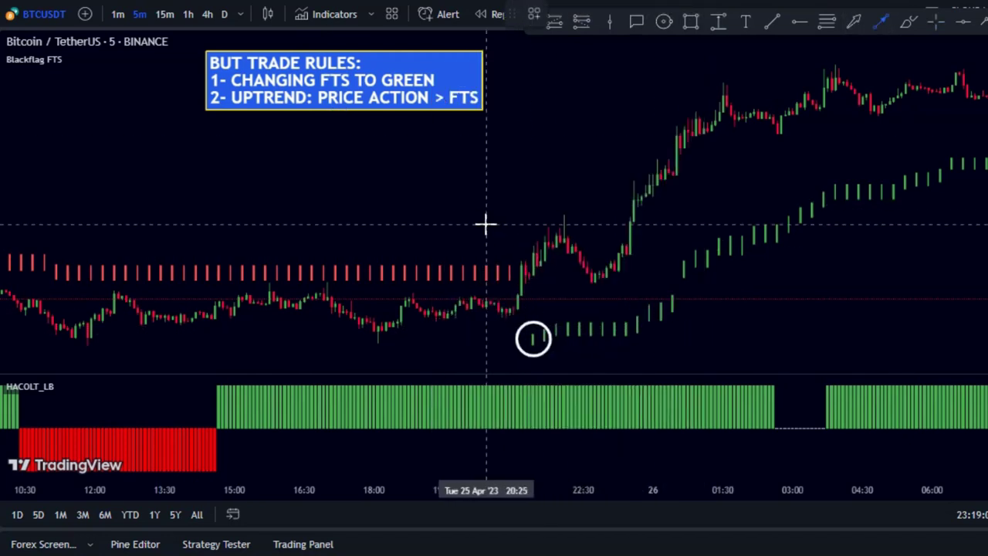
pyautogui.moveTo(473, 223); pyautogui.dragTo(513, 245)
pyautogui.doubleClick(498, 236)
pyautogui.write('PRICE > FTS')
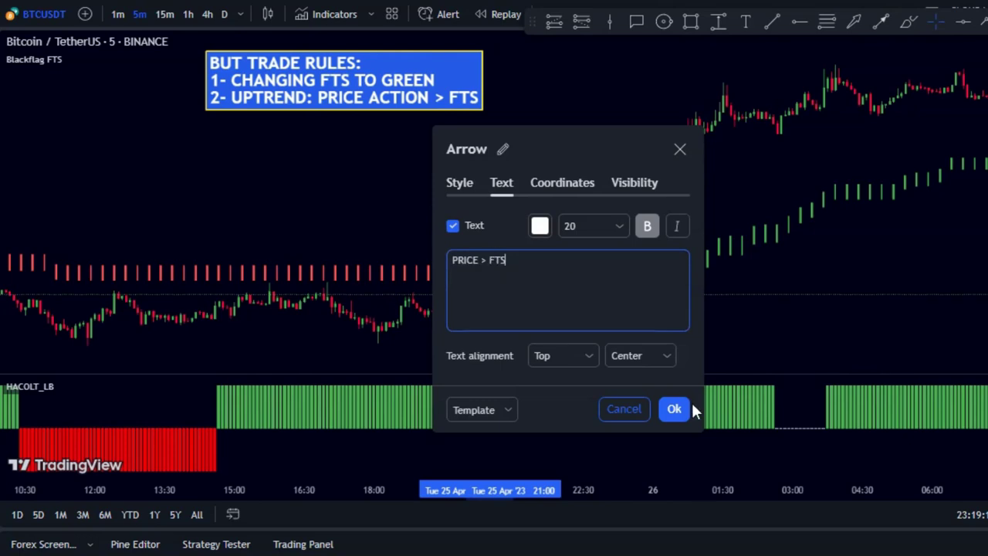
pyautogui.click(686, 409)
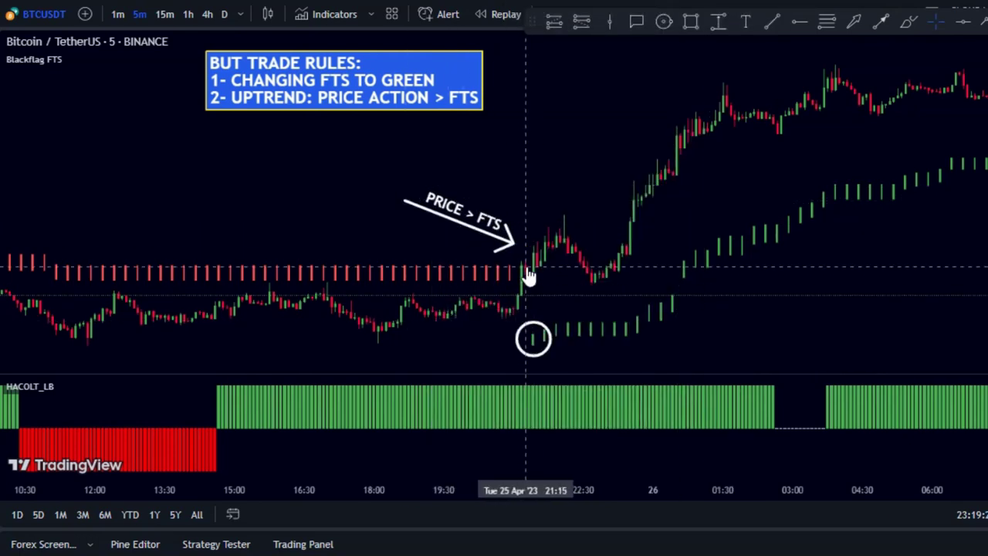
# Add the line "3- HACOLT CONFIRMS THE BUY SIGNAL" to the trade rules label.
pyautogui.doubleClick(472, 97)
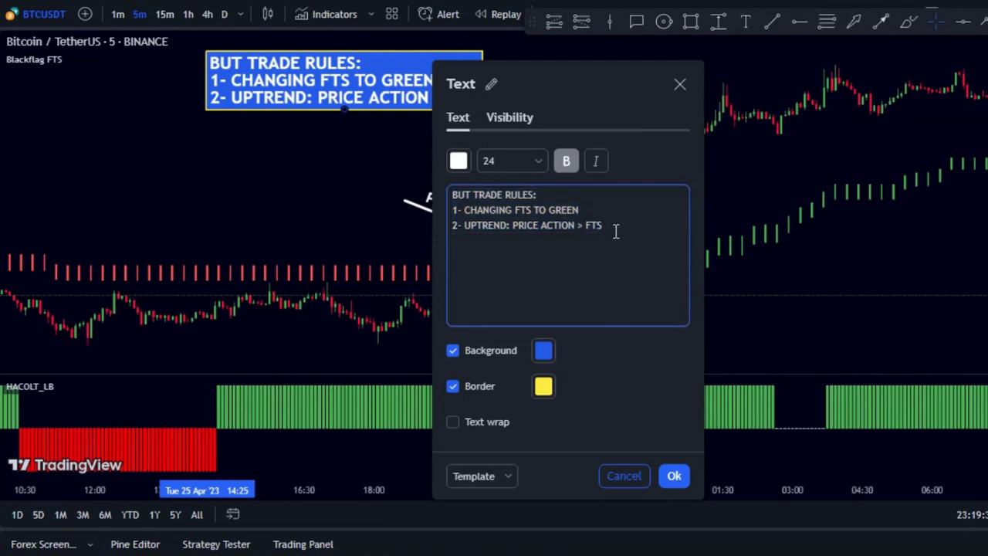
pyautogui.write('3- HACOLT CONFIRMS THE BUY S')
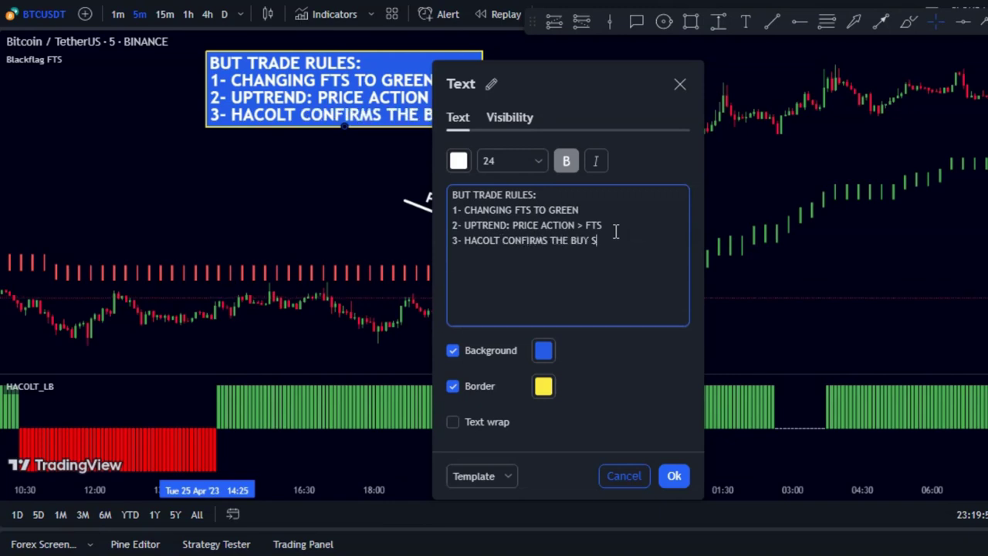
pyautogui.click(674, 476)
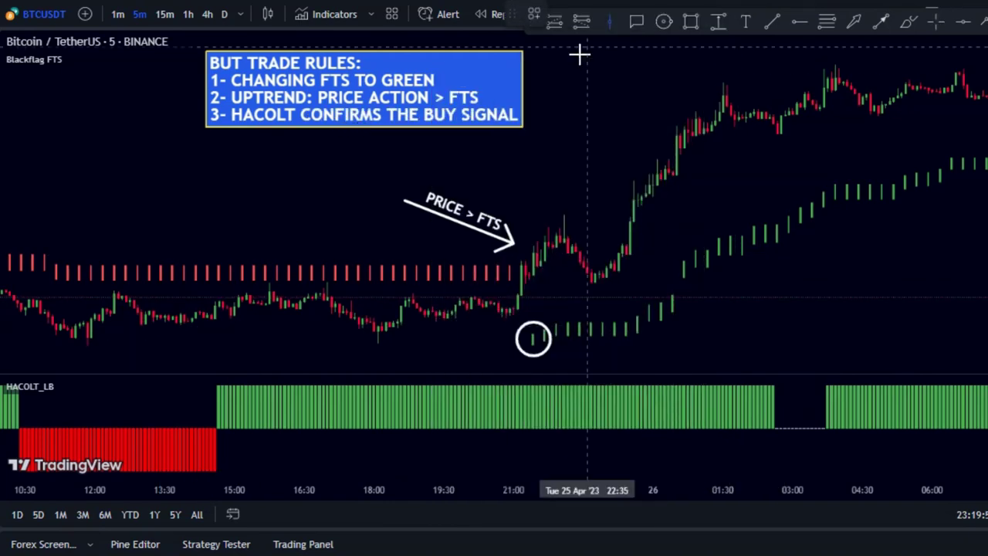
# Place a green arrow marker pointing at the HACOLT pane and frame the green bars around 21:25 with a rectangle.
pyautogui.click(855, 20)
pyautogui.moveTo(479, 353); pyautogui.dragTo(531, 373)
pyautogui.click(691, 22)
pyautogui.moveTo(521, 442)
pyautogui.mouseDown()
pyautogui.moveTo(558, 366)
pyautogui.moveTo(545, 378)
pyautogui.mouseUp()
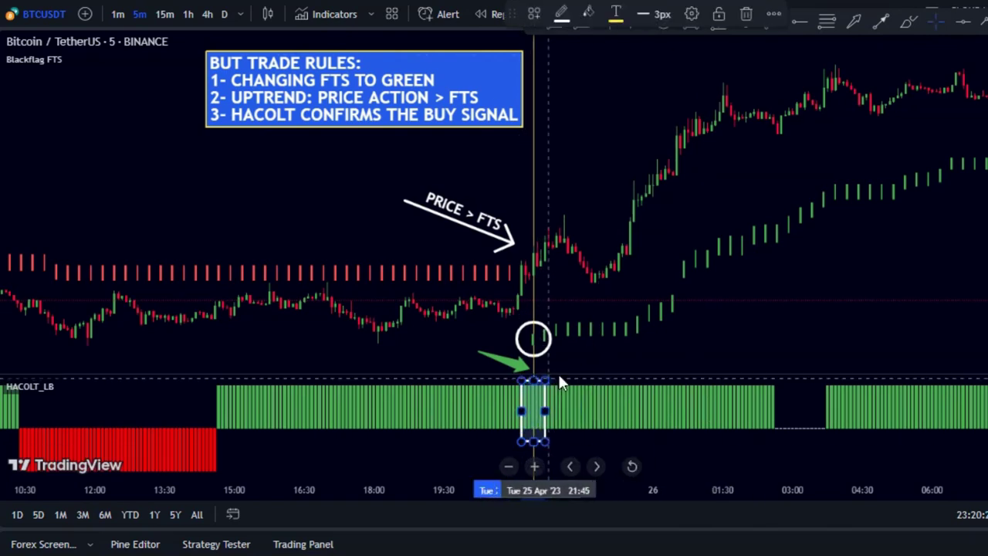
# Label the green arrow marker "GREEN : BUY TRADE CONFIRMATION".
pyautogui.click(522, 372)
pyautogui.doubleClick(516, 369)
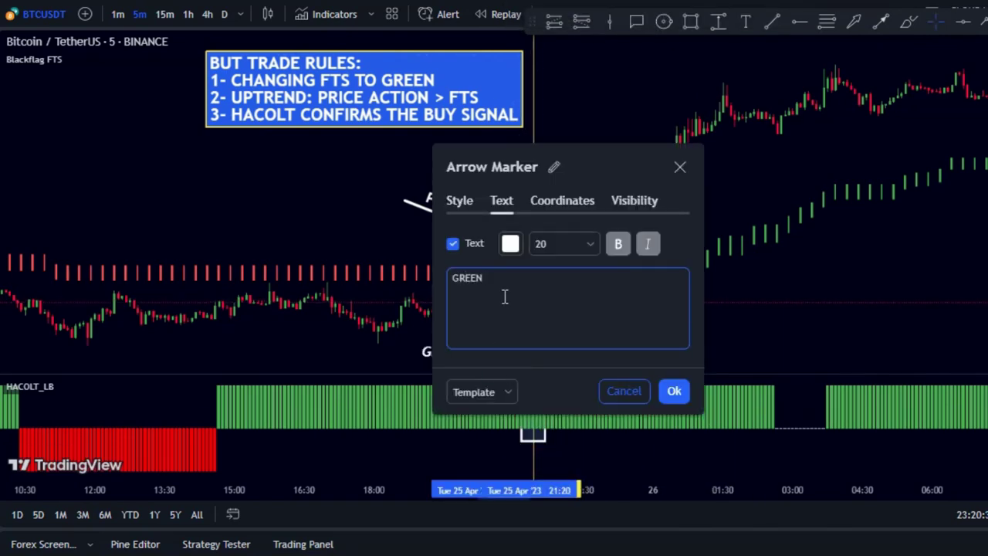
pyautogui.write('CONFIRMATION')
pyautogui.press('Return')
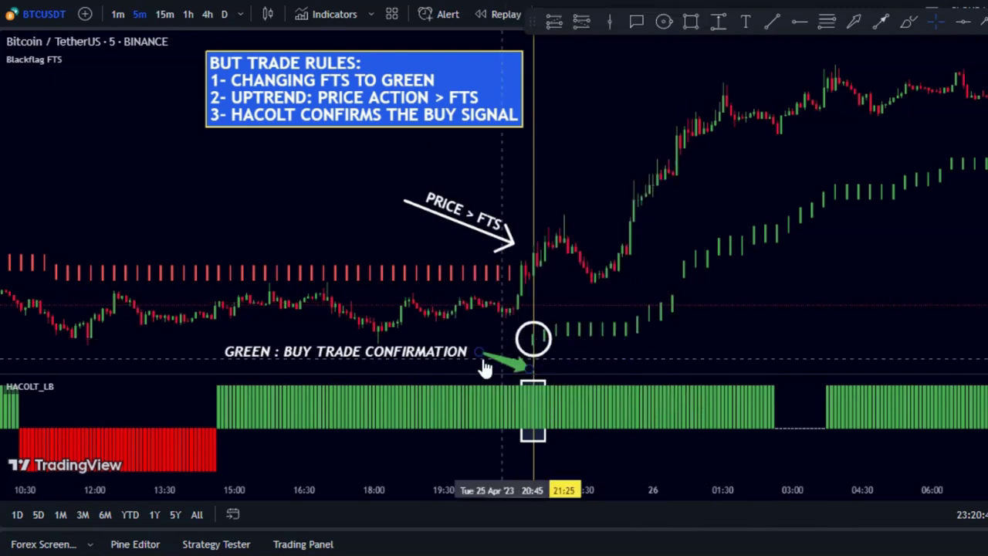
# Clear the trade rule annotations and place an arrow marker labelled "SIGNAL CANDLE" pointing at the 21:25 candle.
pyautogui.click(534, 405)
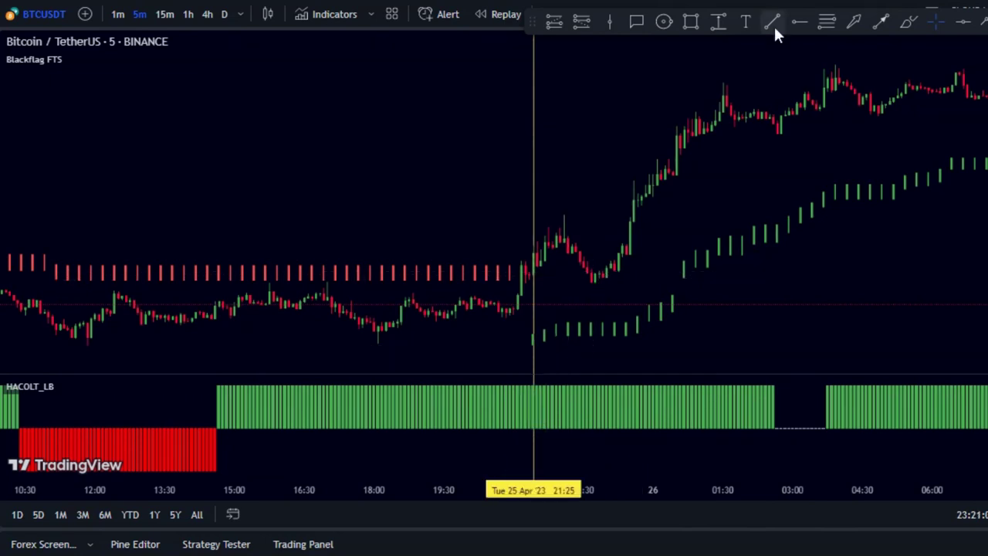
pyautogui.click(773, 24)
pyautogui.moveTo(471, 225); pyautogui.dragTo(518, 253)
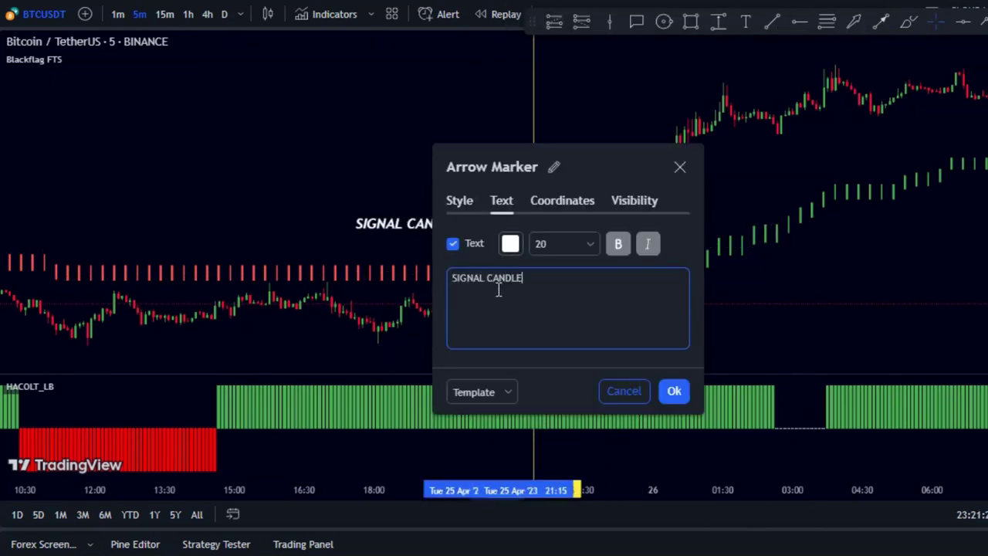
pyautogui.click(670, 390)
# Reposition both ends of the "SIGNAL CANDLE" arrow marker so its tip sits just before the 21:25 candle.
pyautogui.moveTo(538, 270); pyautogui.dragTo(866, 263)
pyautogui.scroll(5, 836, 272)
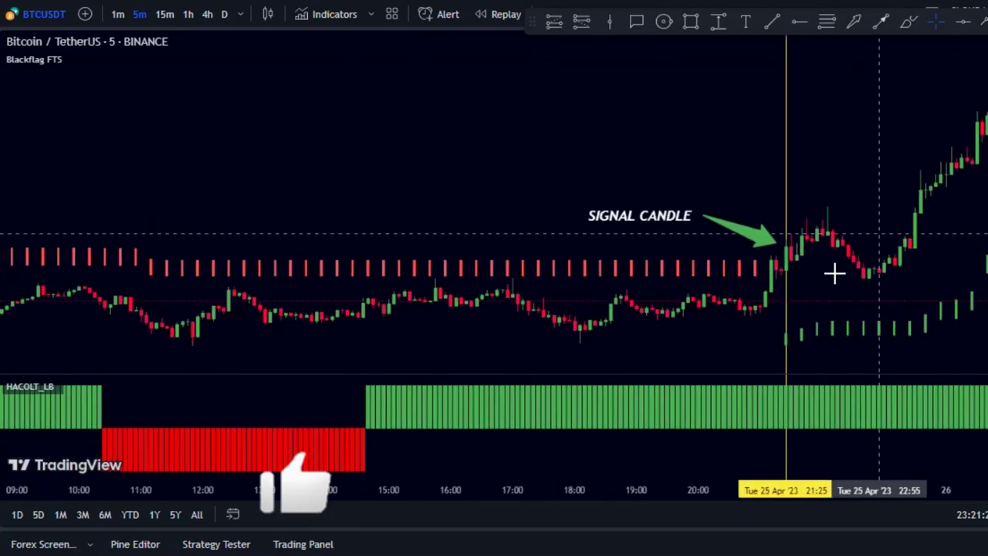
pyautogui.moveTo(338, 216); pyautogui.dragTo(384, 219)
pyautogui.moveTo(475, 243); pyautogui.dragTo(484, 242)
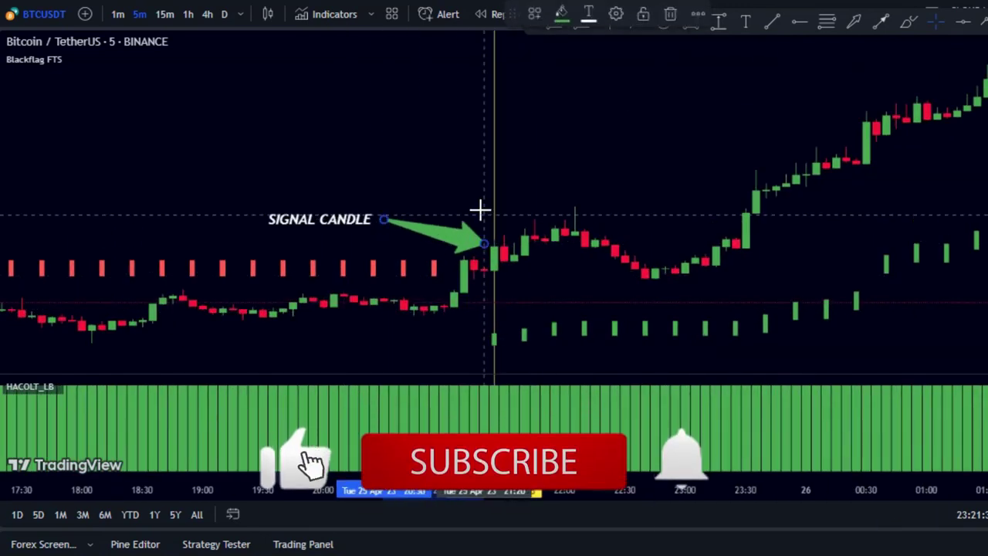
pyautogui.click(481, 210)
# Add a text label above the price reading "ENTERY PRICE: SIGNAL CANDLE CLOSE PRICE".
pyautogui.click(749, 24)
pyautogui.click(243, 75)
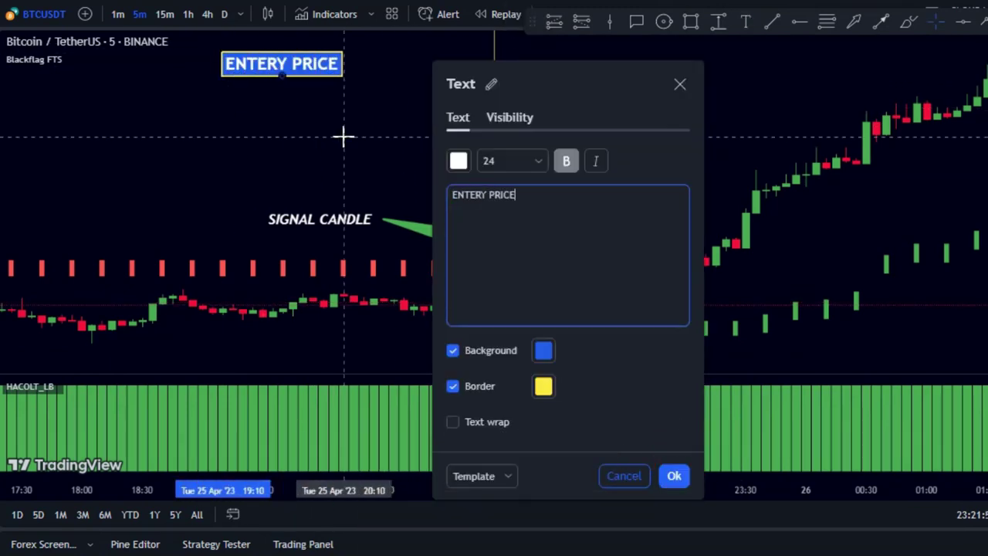
pyautogui.write('ENTERY PRICE: SIGNAL CANDLE CLOSE PRICE')
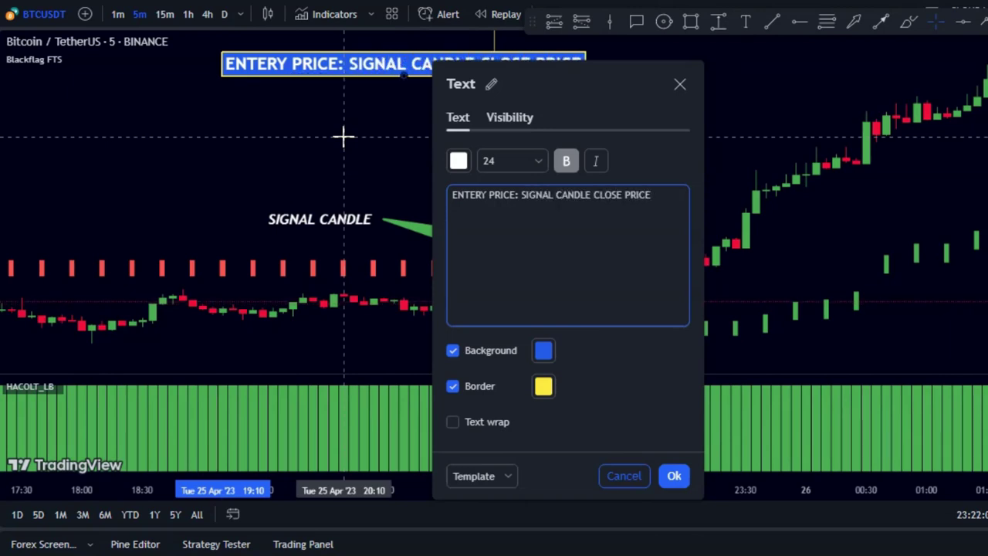
pyautogui.click(674, 475)
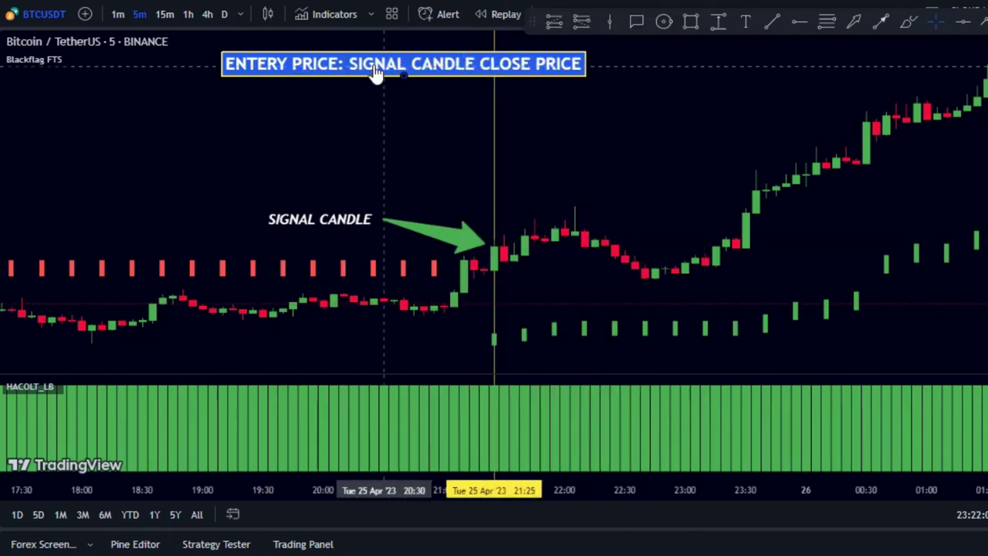
# Replace the signal candle arrow with a horizontal trend line at the candle's close, labelled "ENTERY".
pyautogui.click(468, 248)
pyautogui.press('Delete')
pyautogui.click(772, 22)
pyautogui.click(366, 247)
pyautogui.click(655, 247)
pyautogui.doubleClick(547, 248)
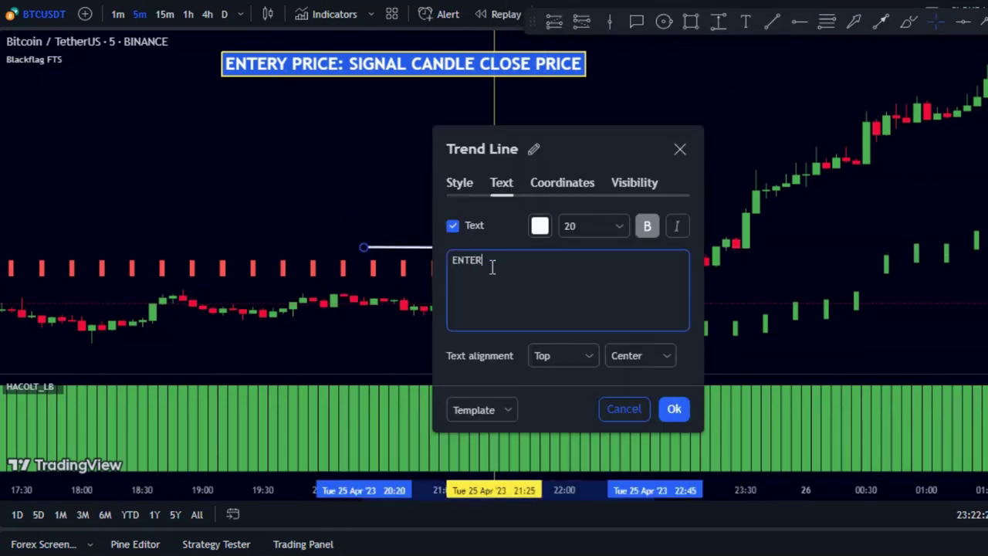
pyautogui.click(672, 409)
# Prefix the entry price label's line with a dash and add a second line reading "- STOPLOSS LEVEL: FTS".
pyautogui.doubleClick(540, 64)
pyautogui.click(547, 198)
pyautogui.write('-')
pyautogui.press('End')
pyautogui.press('Return')
pyautogui.write('-')
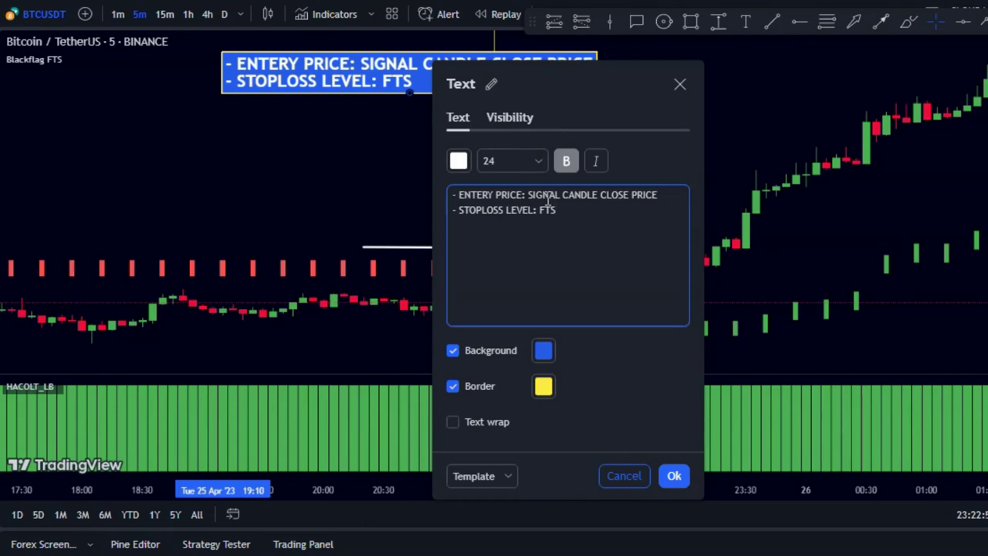
pyautogui.click(674, 475)
# Try an arrow marker labelled "FTS" pointing at the first green FTS mark, and undo it.
pyautogui.click(853, 23)
pyautogui.click(424, 345)
pyautogui.click(485, 338)
pyautogui.doubleClick(460, 338)
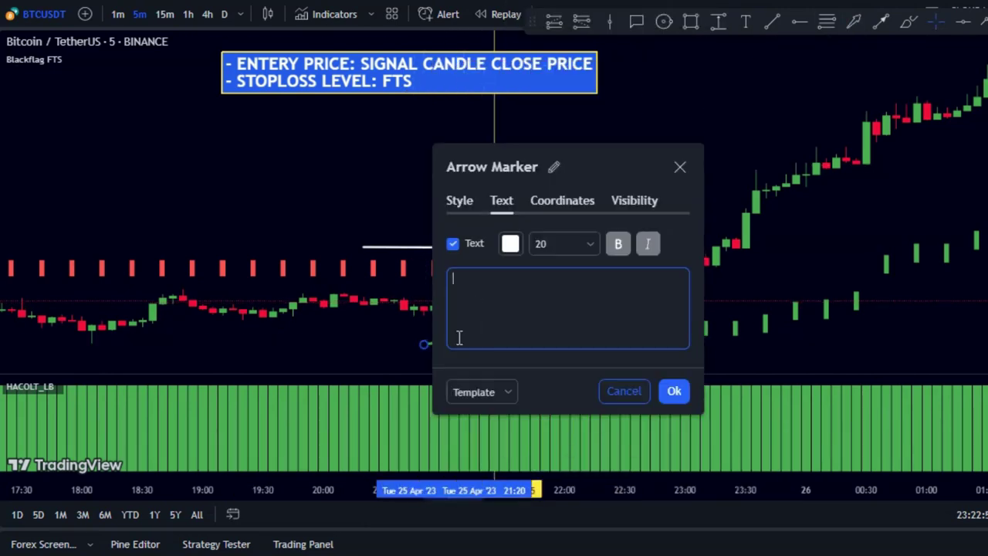
pyautogui.press('BackSpace')
pyautogui.write('S')
pyautogui.click(674, 391)
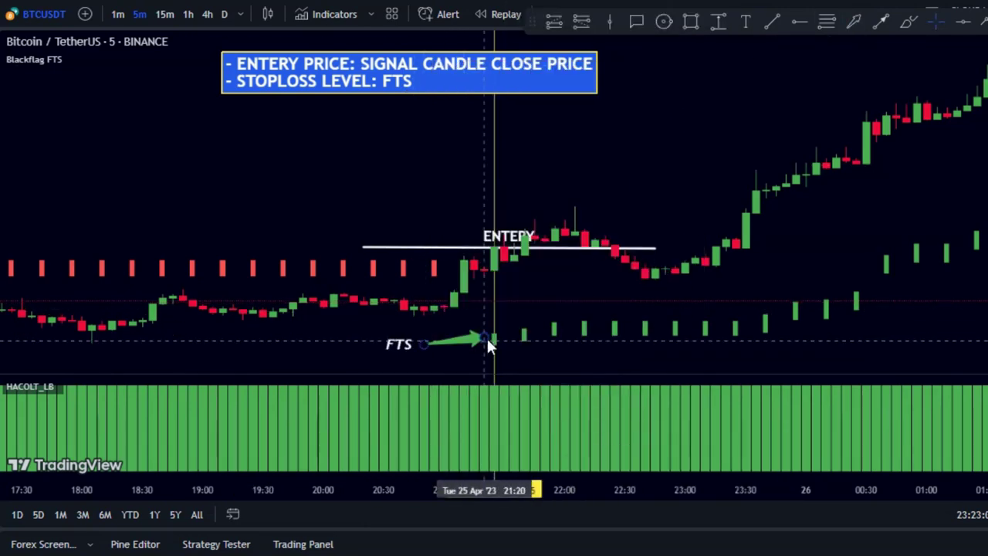
pyautogui.hotkey('ctrl', 'z')
# Draw a horizontal trend line just under the first green FTS mark and label it "STOPLOSS LEVEL".
pyautogui.click(772, 21)
pyautogui.click(343, 346)
pyautogui.click(699, 344)
pyautogui.doubleClick(574, 346)
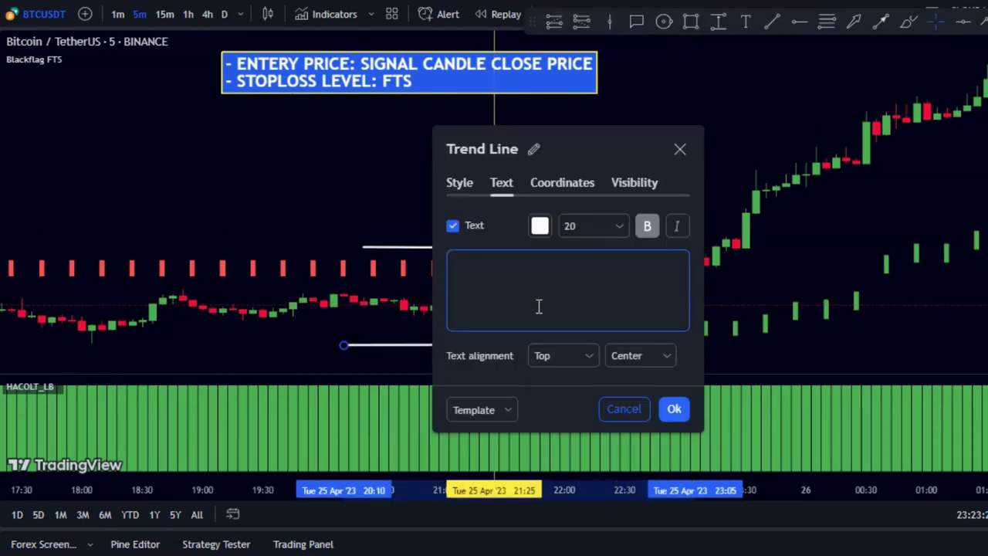
pyautogui.click(674, 408)
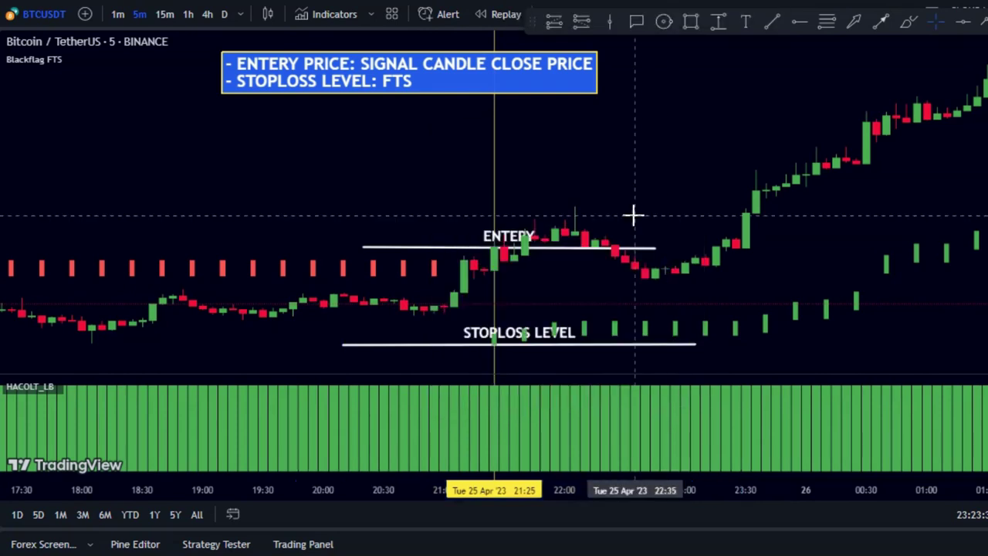
# Add a third line reading "- TARGET: 1.5 TIMES THE RISK" to the entry price and stoploss note.
pyautogui.doubleClick(409, 88)
pyautogui.press('Return')
pyautogui.write('- TARGET: 1.5 TIMES THE RISK')
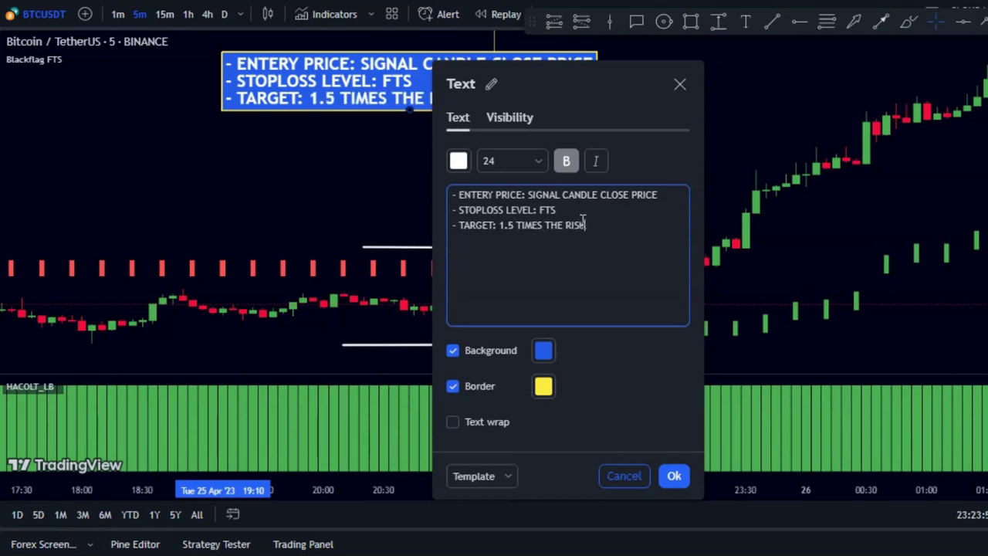
pyautogui.click(674, 475)
# Place a long position at the ENTERY line with its stop on the STOPLOSS LEVEL line and target at about 1.52 risk/reward, widened to the rally's candles.
pyautogui.moveTo(699, 198); pyautogui.dragTo(516, 193)
pyautogui.click(554, 21)
pyautogui.click(309, 251)
pyautogui.moveTo(310, 303); pyautogui.dragTo(309, 345)
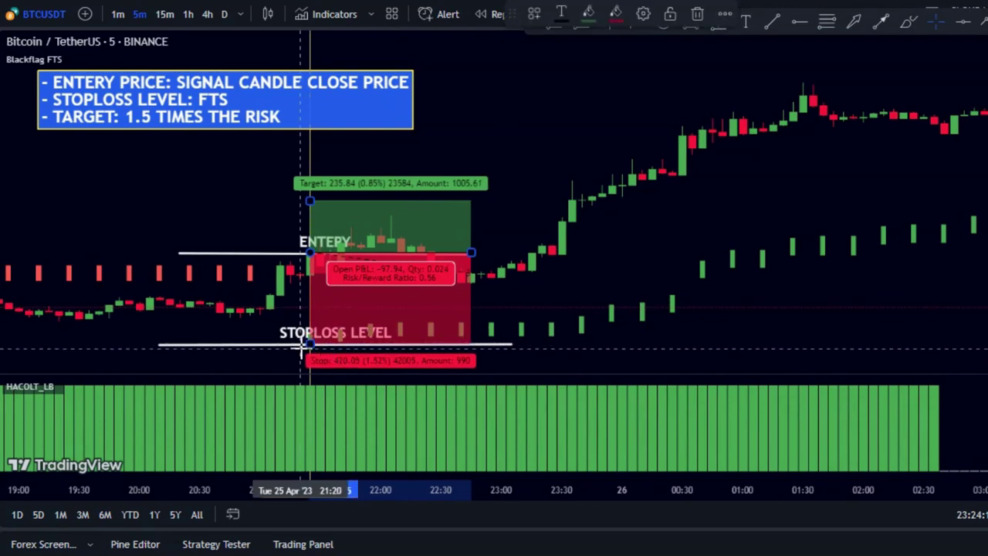
pyautogui.moveTo(309, 201); pyautogui.dragTo(310, 113)
pyautogui.moveTo(470, 252); pyautogui.dragTo(733, 236)
# Move the entry, stoploss and target note to the empty chart area before the long position box.
pyautogui.scroll(-1, 786, 222)
pyautogui.click(809, 210)
pyautogui.scroll(-2, 812, 202)
pyautogui.moveTo(560, 84); pyautogui.dragTo(336, 92)
pyautogui.click(524, 96)
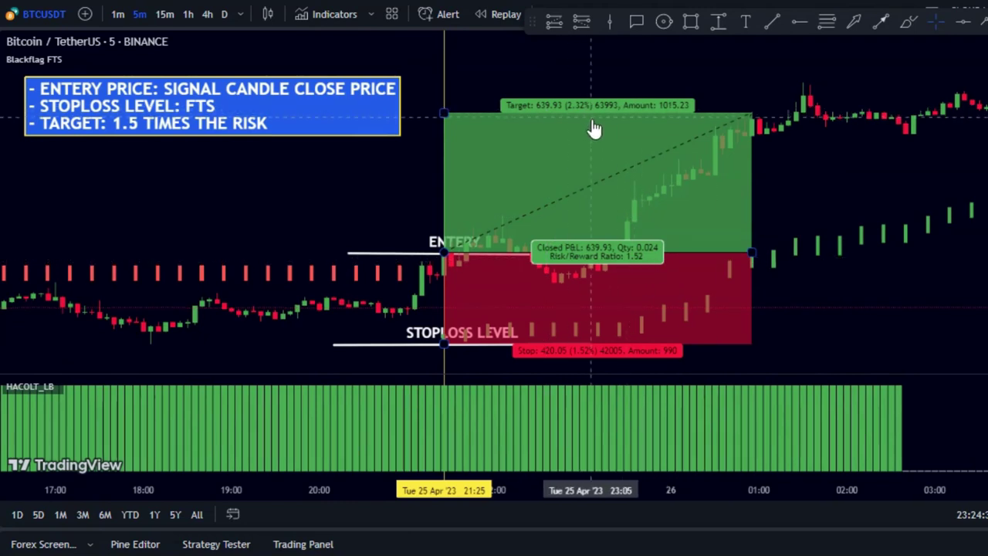
# Draw a horizontal trend line along the long position's target level and label it "TP: 1.5X".
pyautogui.click(771, 22)
pyautogui.click(414, 112)
pyautogui.click(774, 113)
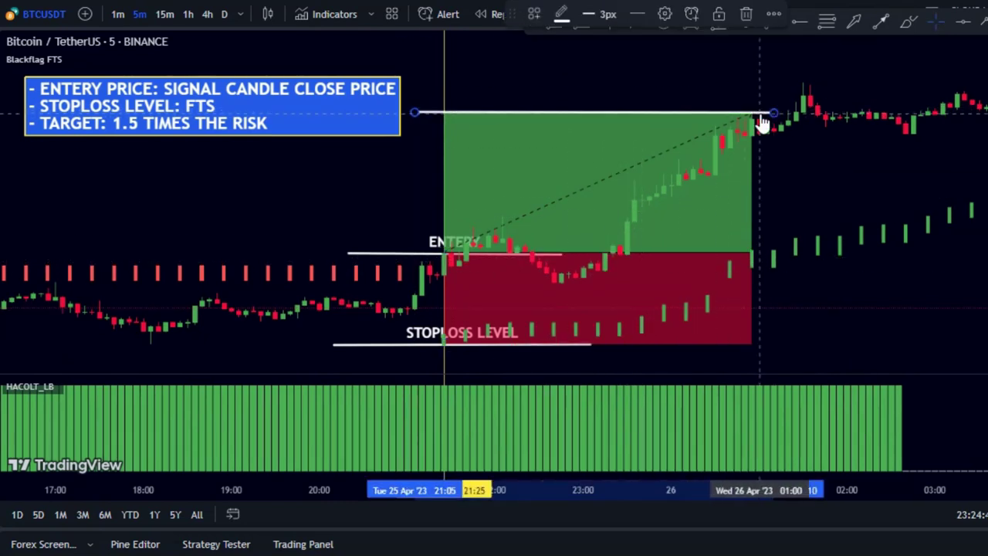
pyautogui.doubleClick(758, 113)
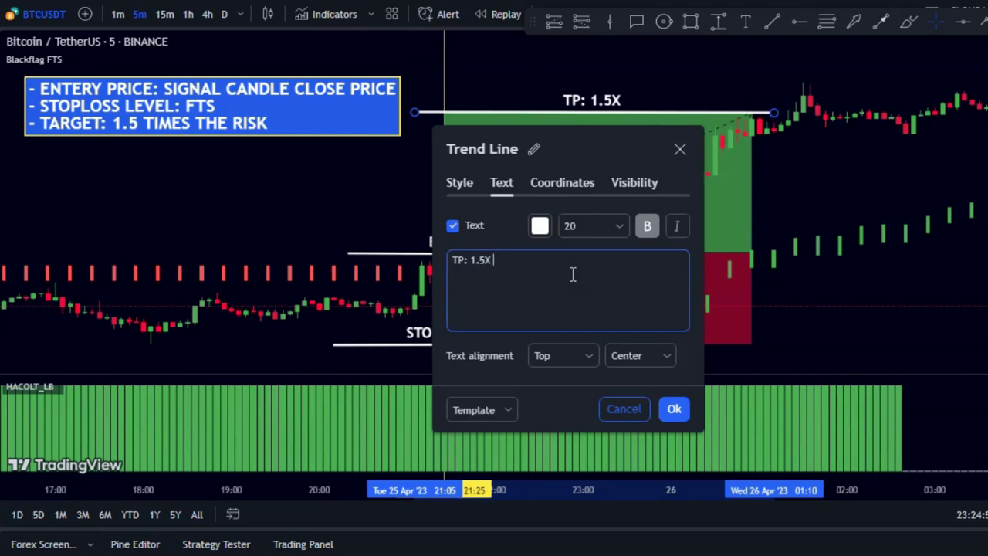
pyautogui.click(674, 409)
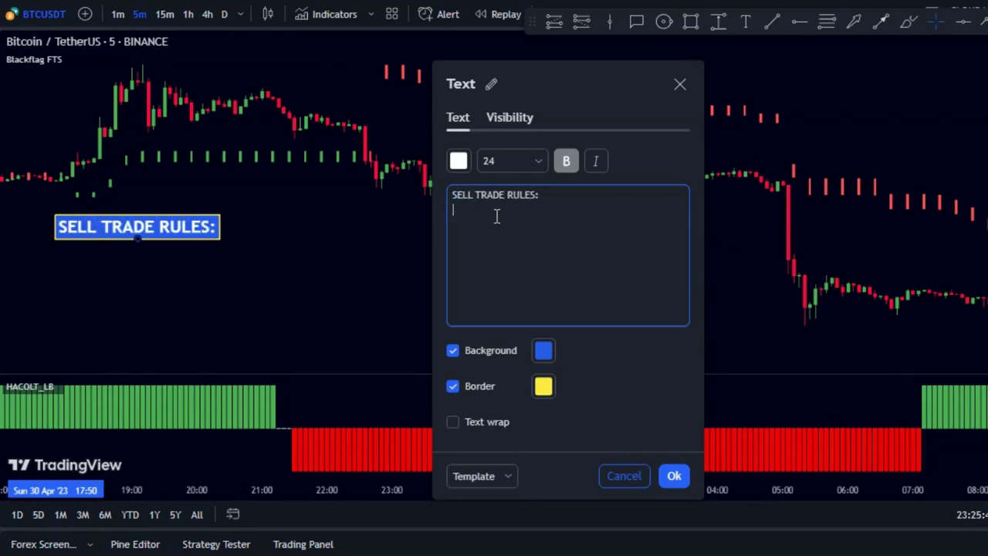
# Add "1- CHANGING FTS COLOR TO RED" under the "SELL TRADE RULES:" heading and circle the first red FTS mark.
pyautogui.write('1- CHANGING F')
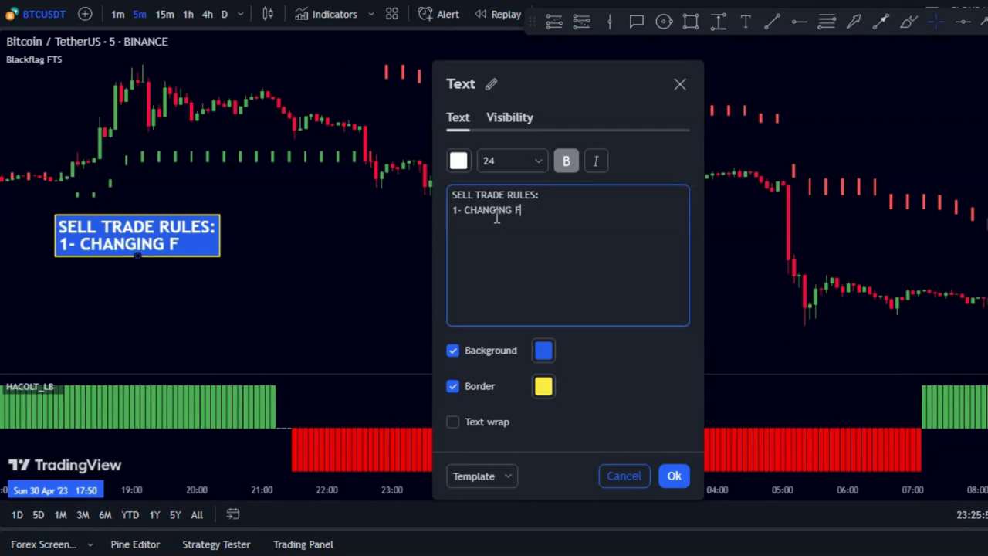
pyautogui.write('TS COLOR TO RED')
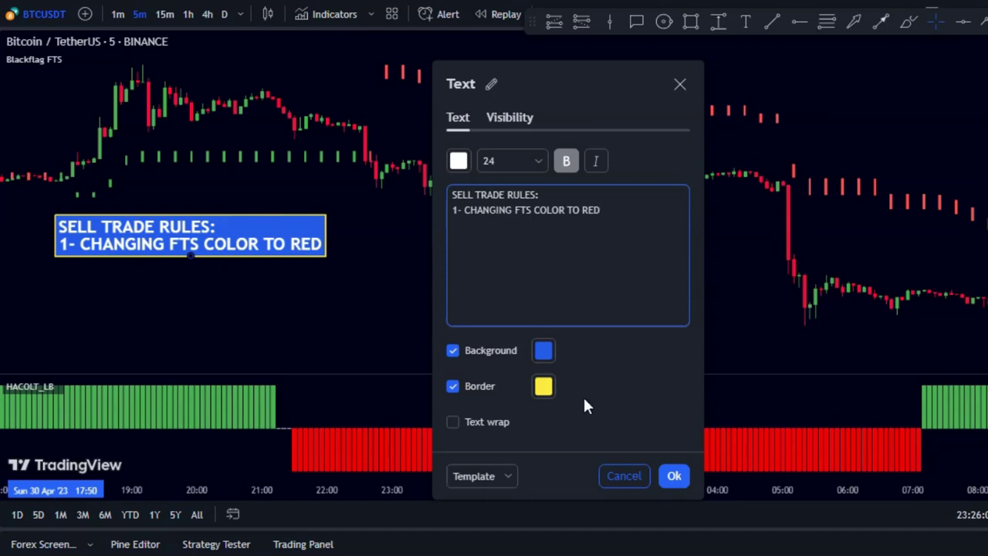
pyautogui.click(674, 476)
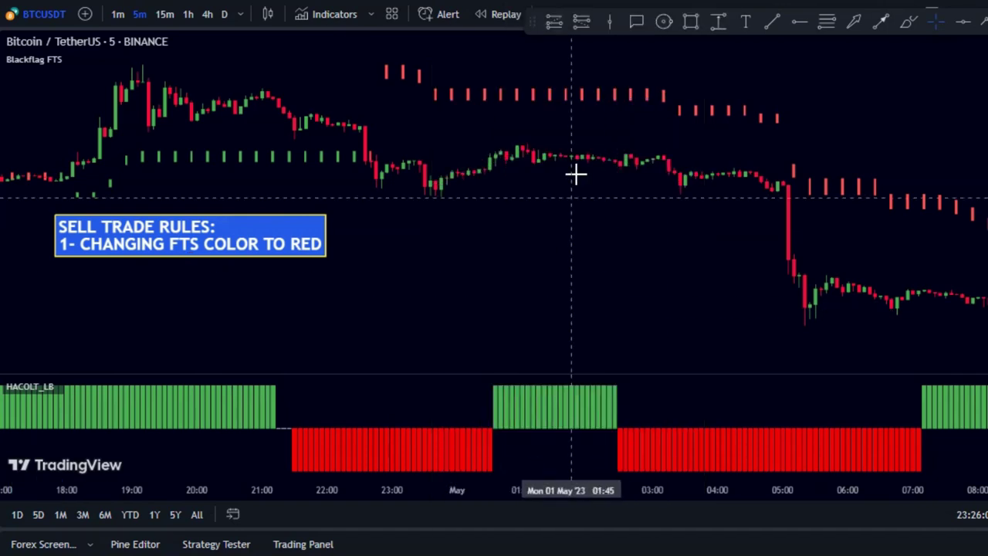
pyautogui.moveTo(386, 72); pyautogui.dragTo(403, 62)
pyautogui.click(460, 46)
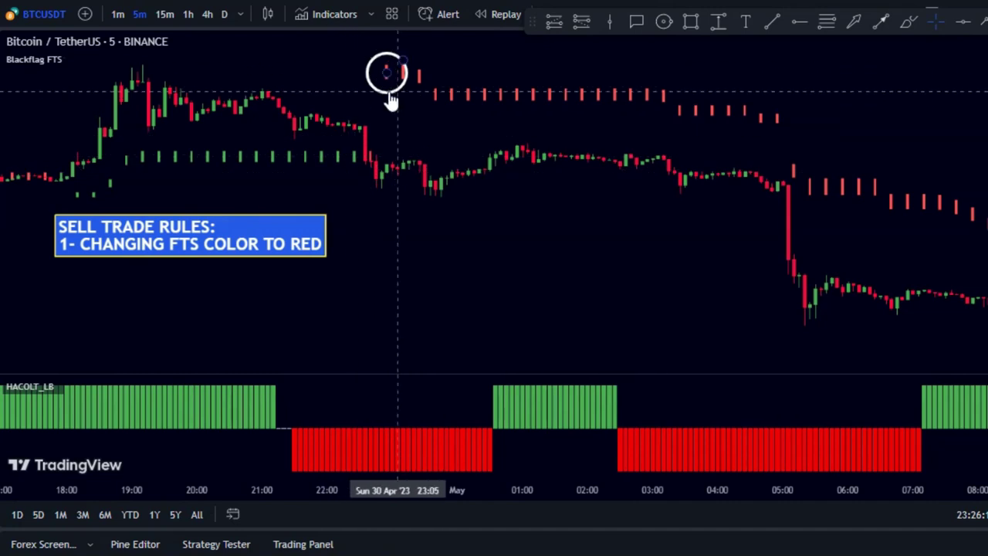
# Add a second rule reading "2- DOWNTREND: PRICE ACTION < FTS" to the sell trade rules note.
pyautogui.doubleClick(77, 234)
pyautogui.click(608, 220)
pyautogui.press('Return')
pyautogui.write('2- DOWNTR')
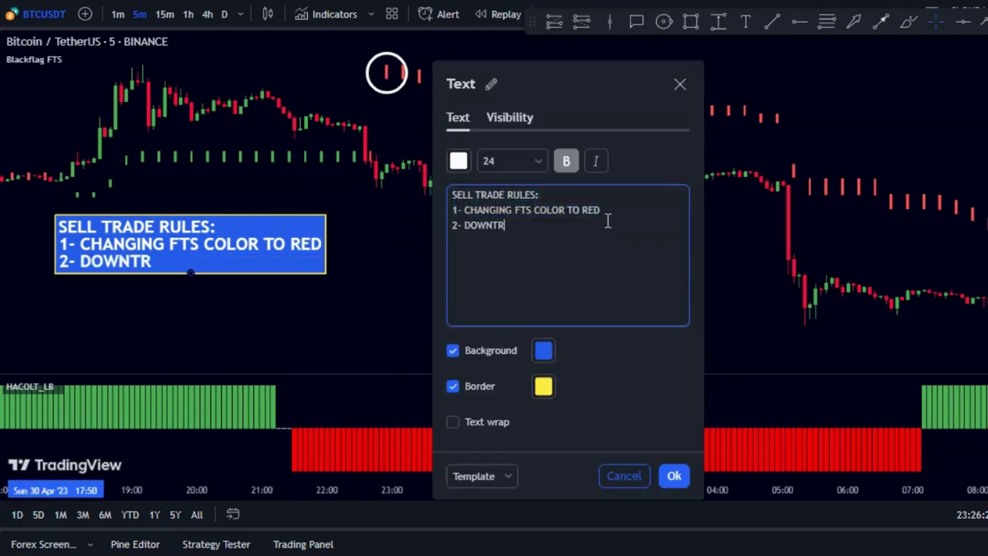
pyautogui.write('END: PRICE ACTION <')
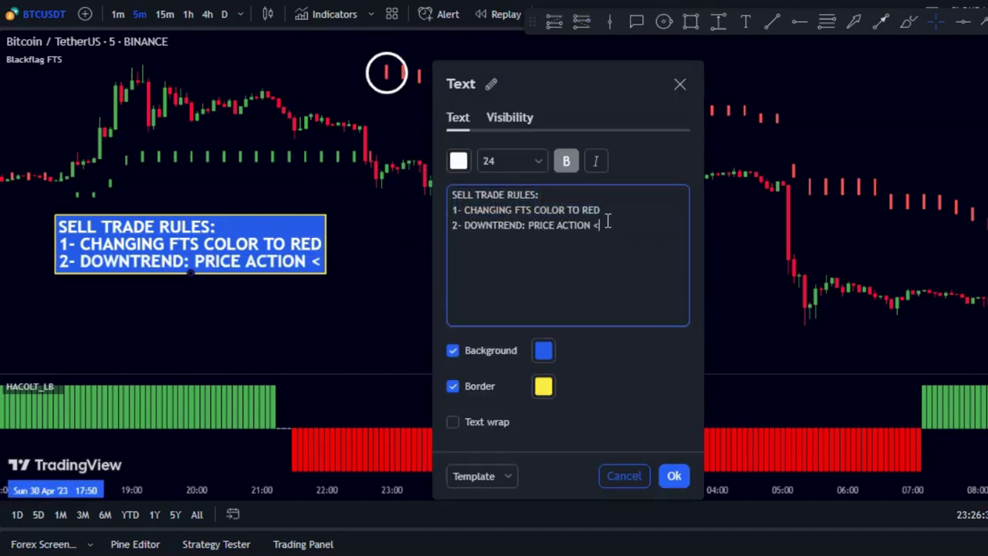
pyautogui.write(' FTS')
pyautogui.click(674, 476)
# Try arrow markers labelled "PRICE ACTION" below the candles and "FTS" at the red FTS marks.
pyautogui.click(853, 21)
pyautogui.click(435, 229)
pyautogui.click(397, 190)
pyautogui.doubleClick(408, 205)
pyautogui.write('PRICE ACTION')
pyautogui.click(674, 392)
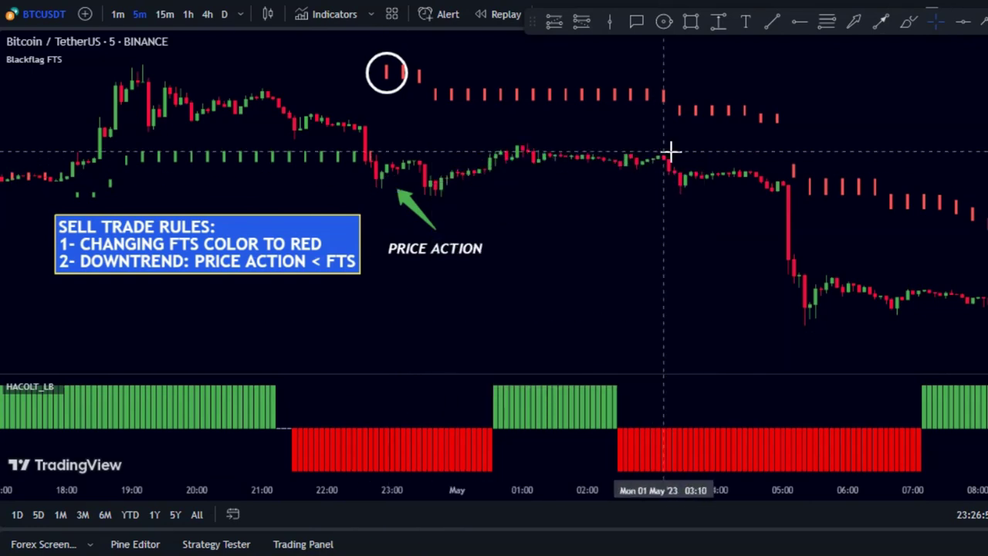
pyautogui.moveTo(452, 59); pyautogui.dragTo(423, 77)
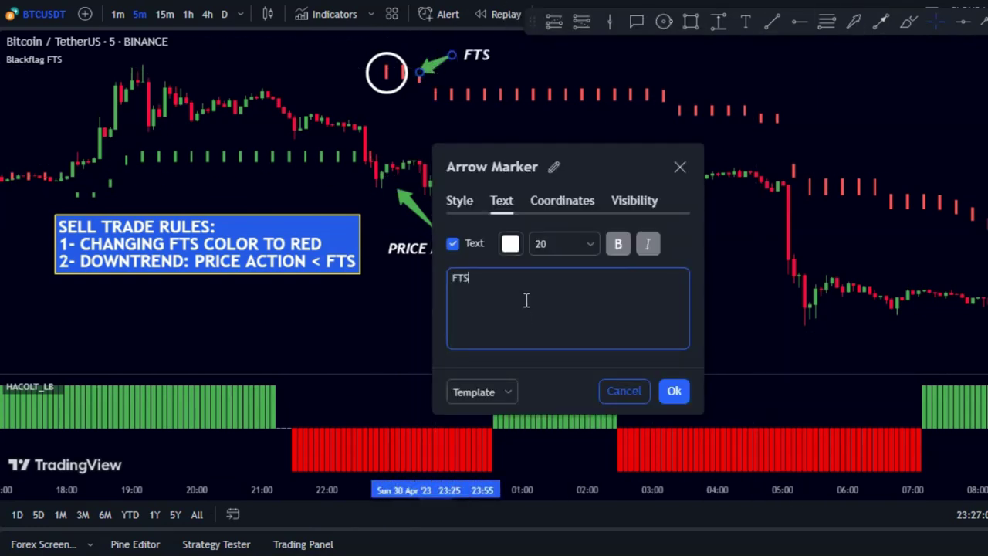
pyautogui.click(674, 391)
# Add a third rule reading "3- OSCILLATOR CONFIRMES THE SELL SIGNAL" to the sell trade rules note.
pyautogui.click(338, 263)
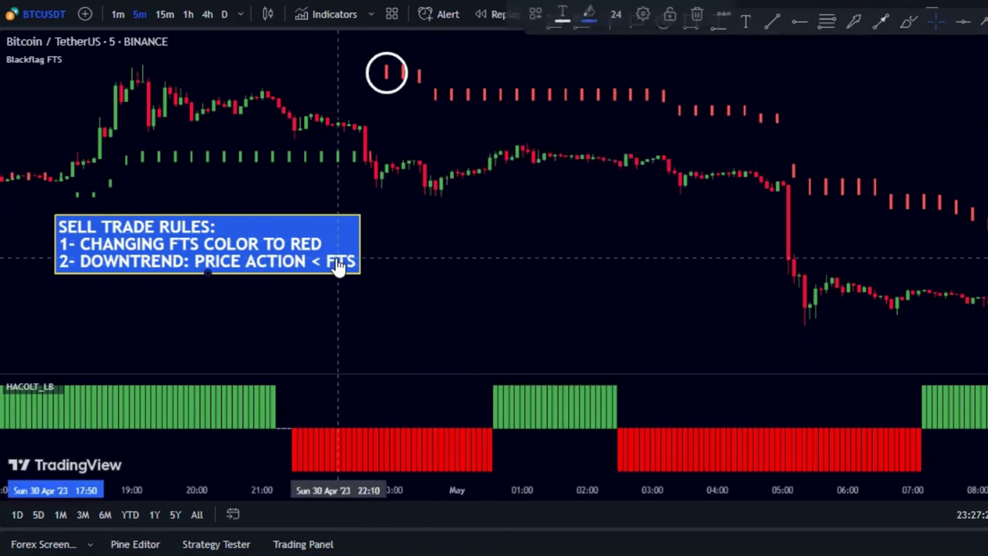
pyautogui.doubleClick(339, 265)
pyautogui.click(626, 231)
pyautogui.press('Return')
pyautogui.write('3- OSCILLATOR')
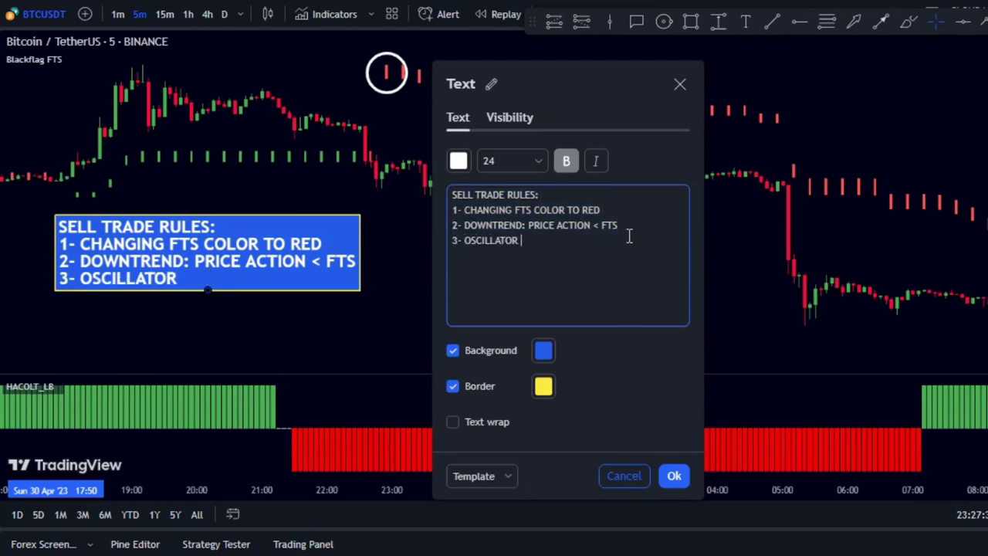
pyautogui.write(' CONFIRMES THE SELL SIGNAL')
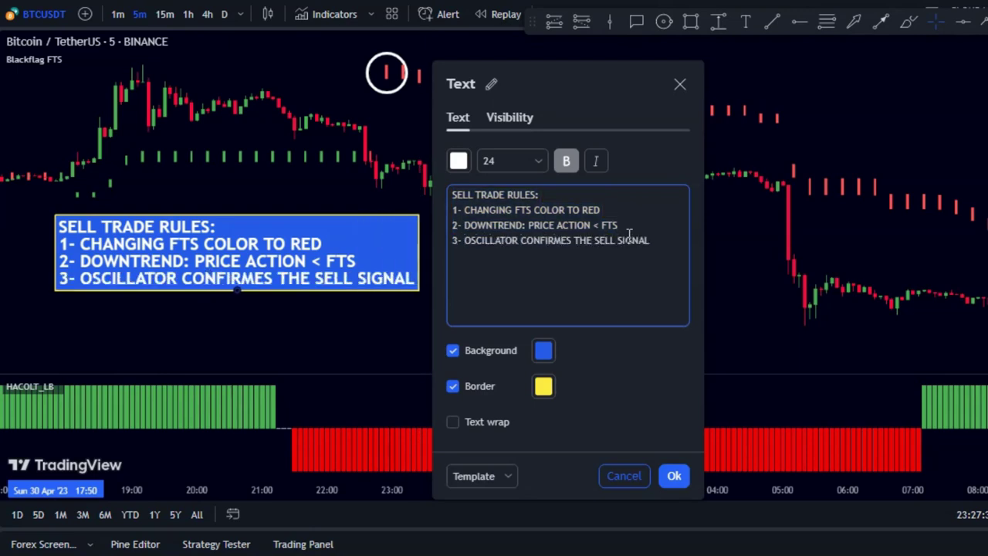
pyautogui.click(674, 476)
# Place a vertical line at the first red FTS mark and an arrow marker toward the HACOLT_LB histogram labelled as a "RED HISTOGRAM" signal.
pyautogui.click(386, 123)
pyautogui.click(854, 22)
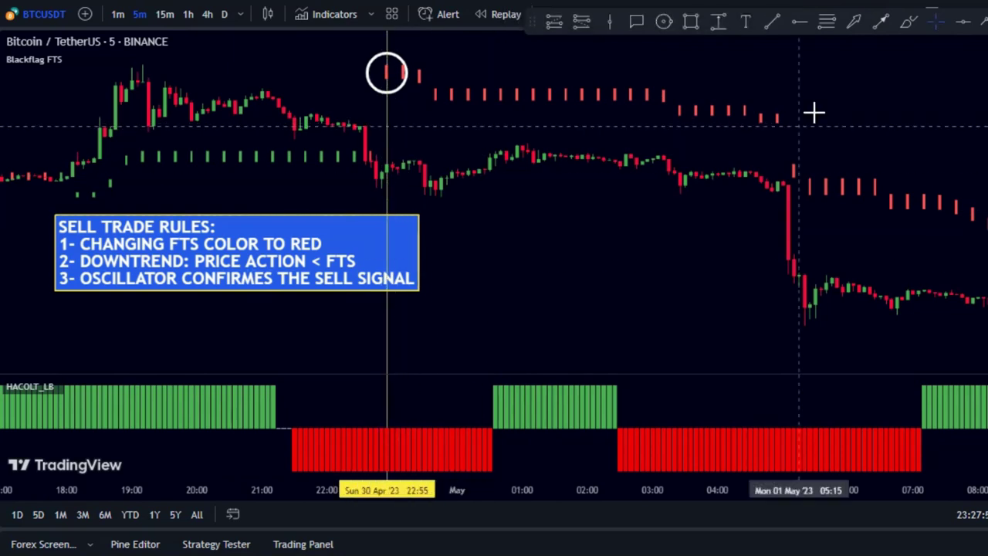
pyautogui.click(441, 326)
pyautogui.moveTo(402, 365)
pyautogui.mouseDown()
pyautogui.moveTo(448, 357)
pyautogui.moveTo(397, 364)
pyautogui.mouseUp()
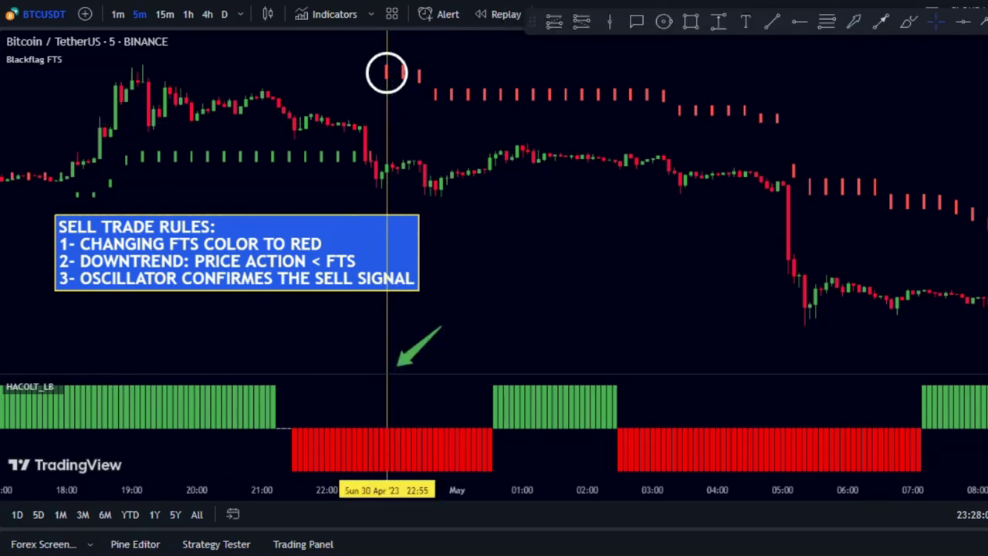
pyautogui.doubleClick(408, 353)
pyautogui.write('RED HISTOGRAM : S')
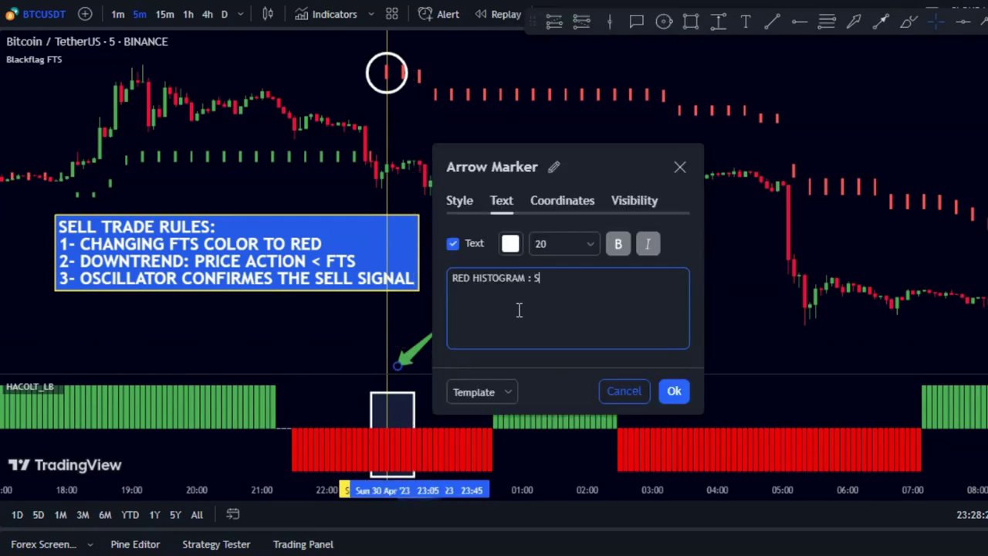
pyautogui.click(674, 391)
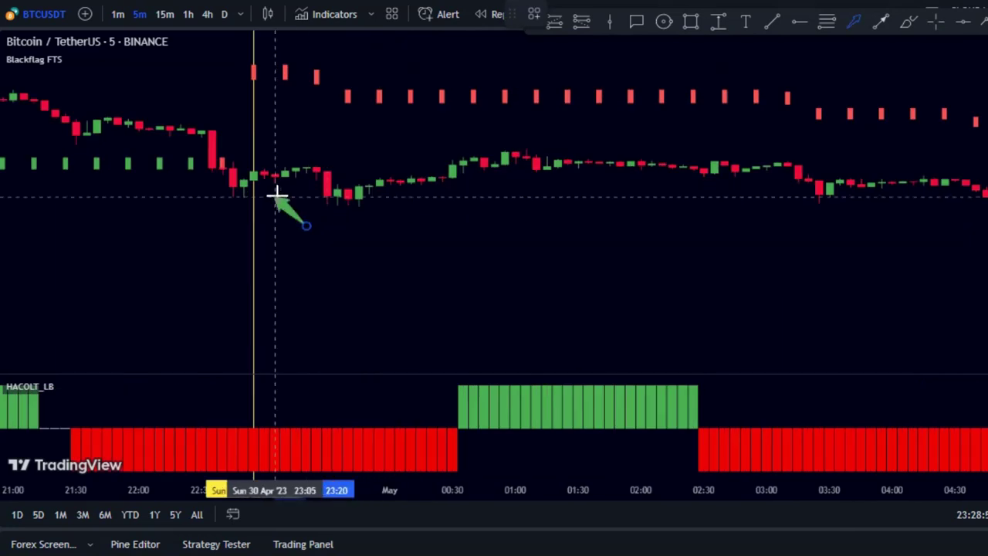
# Point an arrow marker labelled "SIGNAL CANDLE" at the candle on the vertical line and draw a horizontal trend line at its close.
pyautogui.moveTo(276, 194); pyautogui.dragTo(268, 191)
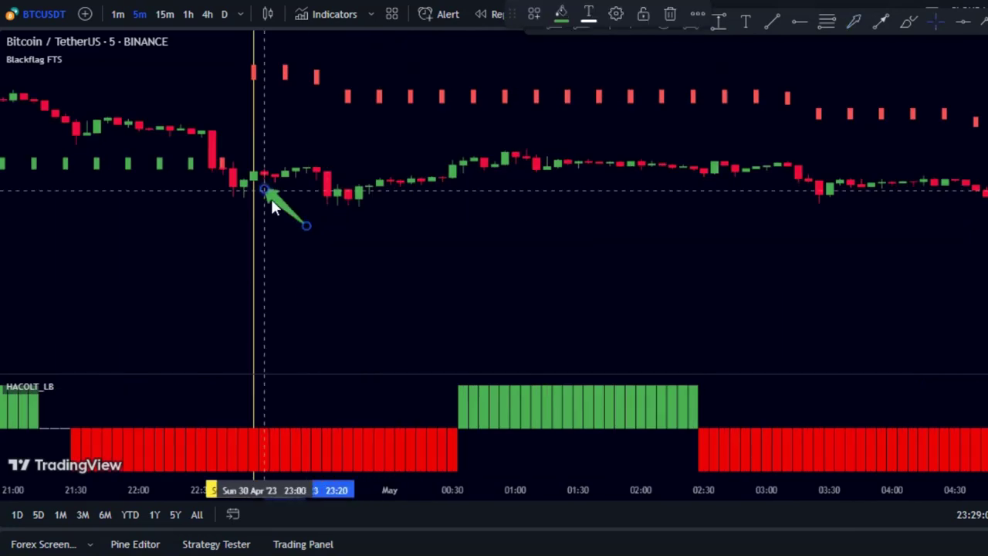
pyautogui.doubleClick(281, 205)
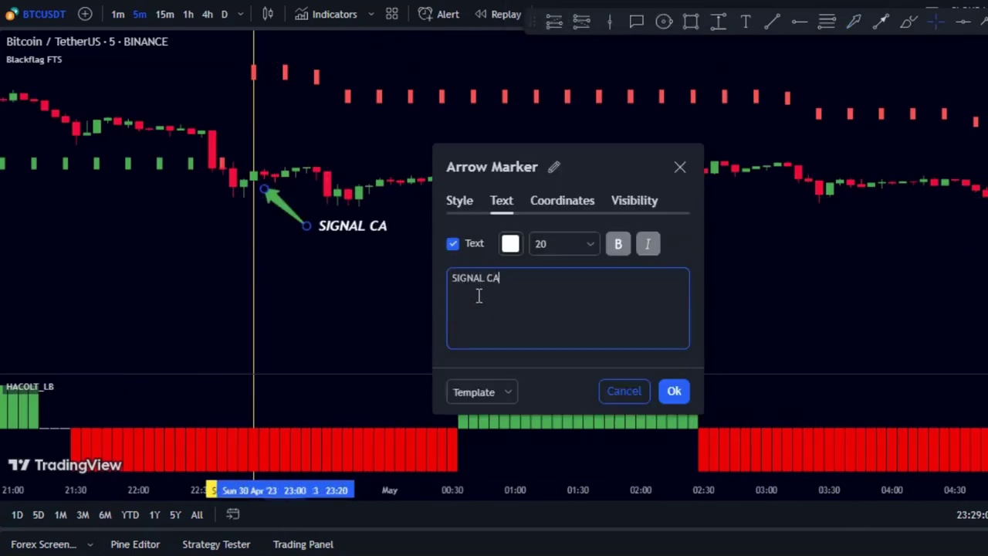
pyautogui.click(673, 391)
pyautogui.click(772, 22)
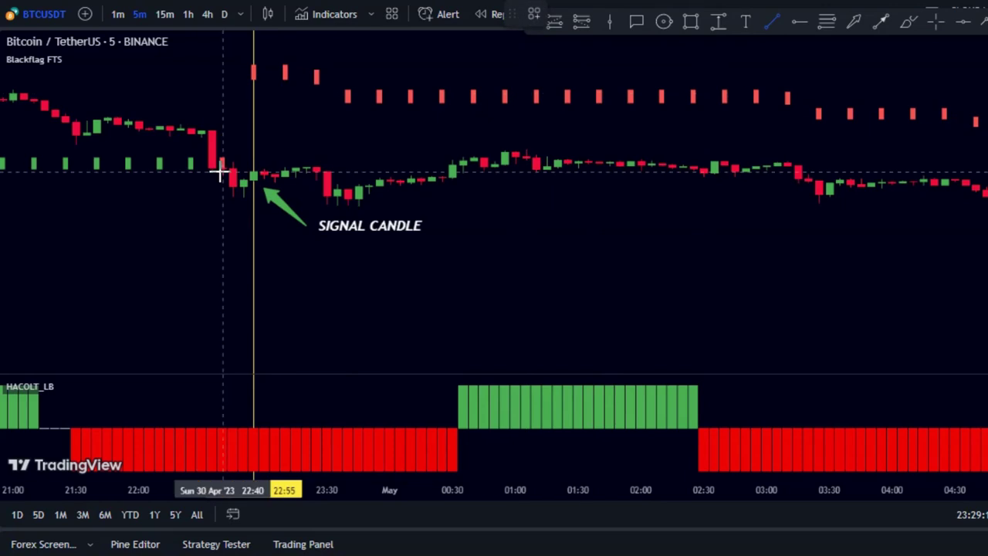
pyautogui.moveTo(138, 170); pyautogui.dragTo(388, 170)
# Add a text note reading "ENTERY PRICE: CLOSE PRICE OF SIGNAL CANDLE" and label the trend line "ENTERY".
pyautogui.click(745, 24)
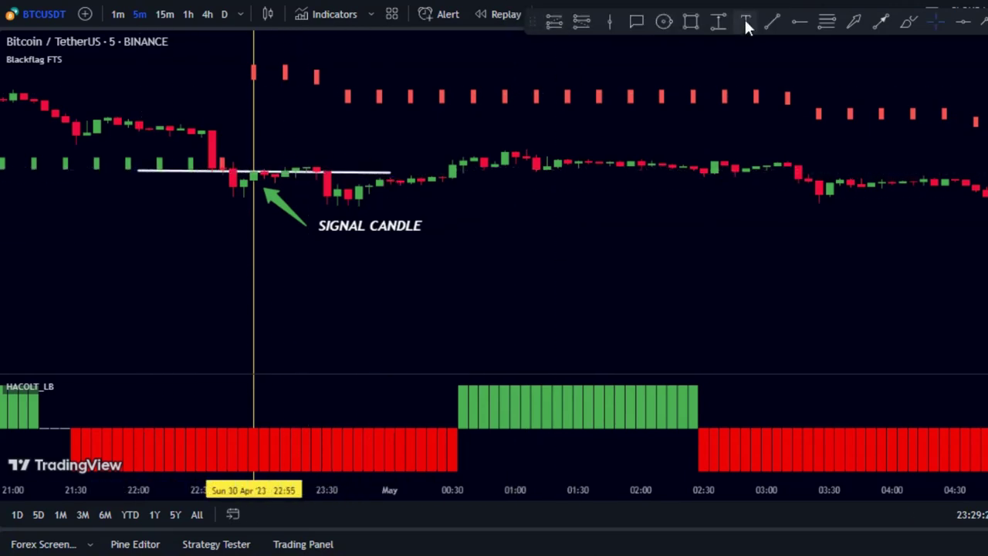
pyautogui.click(514, 199)
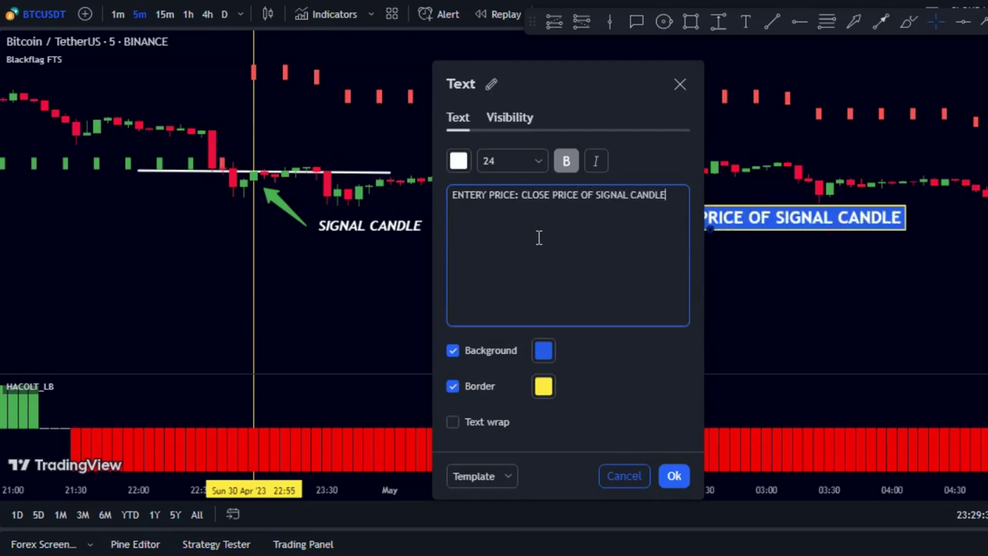
pyautogui.click(674, 476)
pyautogui.doubleClick(358, 171)
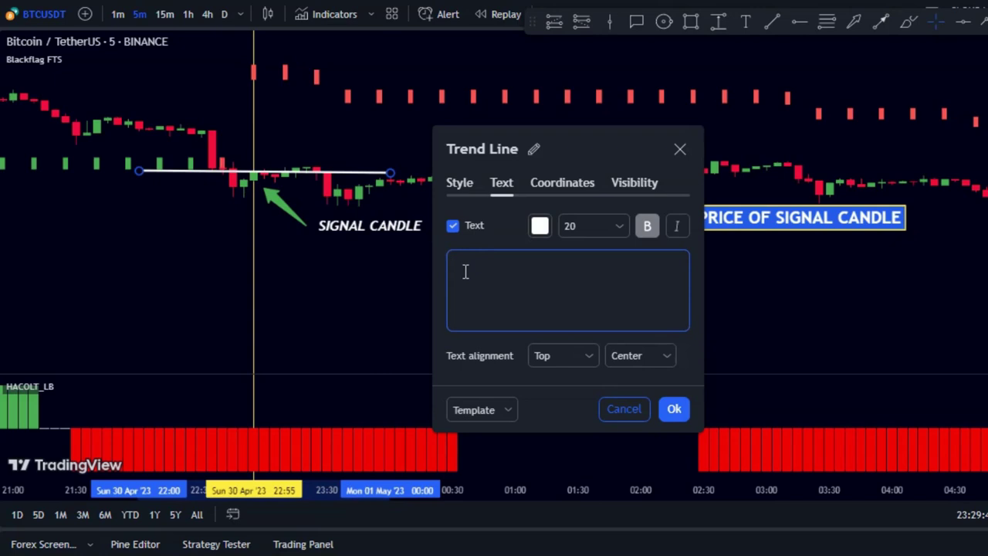
pyautogui.click(662, 412)
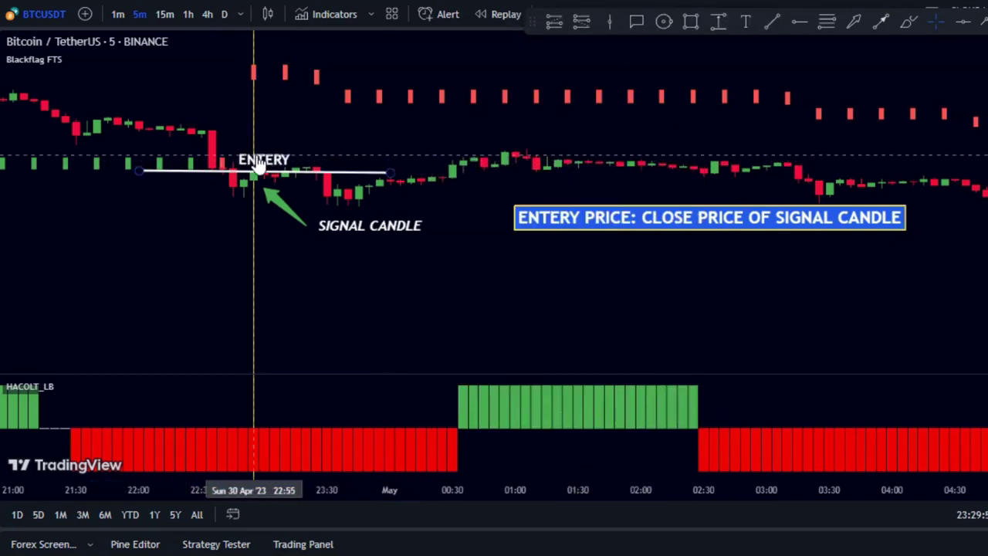
# Prefix the sell entry price note with a dash and add a second line reading "- STOPLOSS LEVEL: FTS".
pyautogui.doubleClick(559, 218)
pyautogui.press('Home')
pyautogui.write('-')
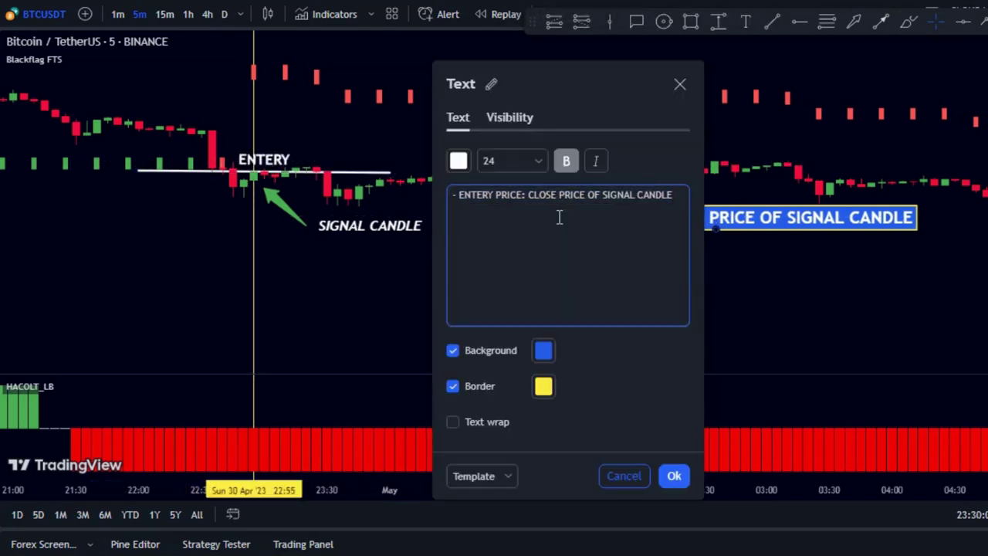
pyautogui.press('Return')
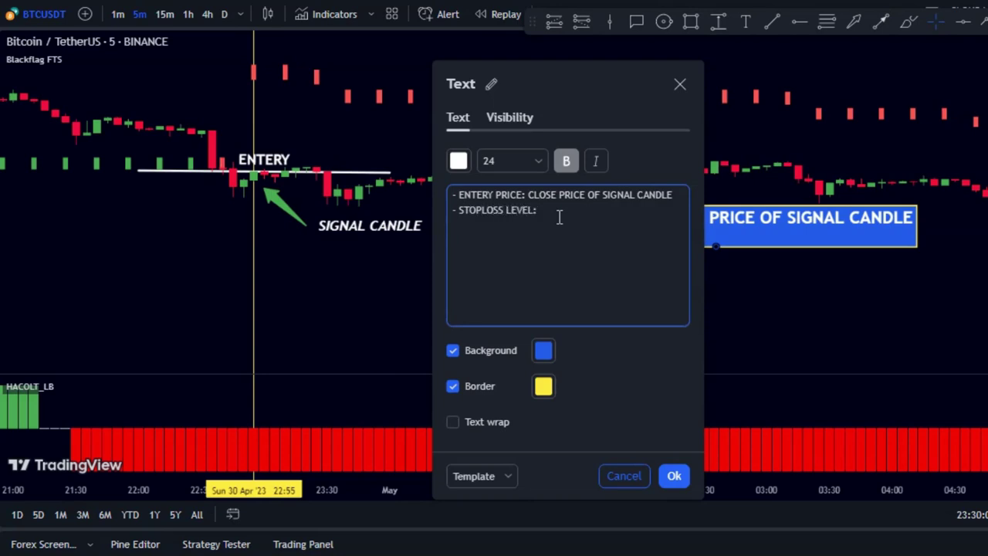
pyautogui.click(674, 476)
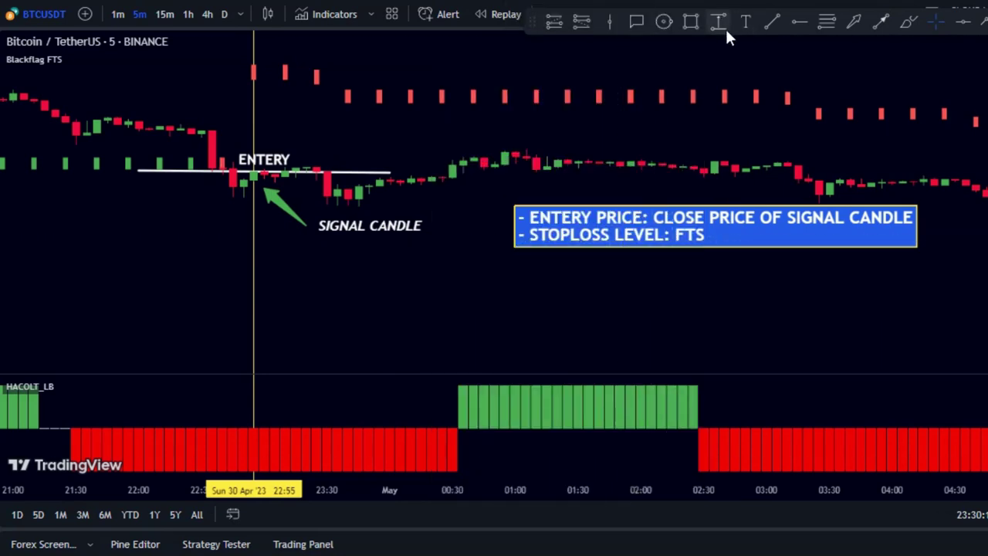
# Draw a horizontal trend line just above the first red FTS mark and label it "STOPLOSS LEVEL".
pyautogui.click(826, 22)
pyautogui.click(149, 66)
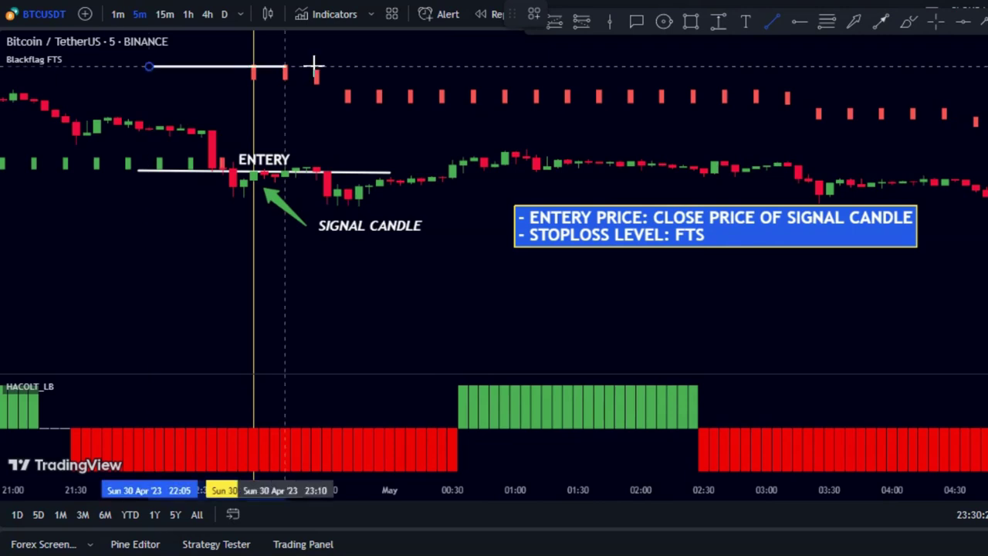
pyautogui.click(484, 66)
pyautogui.doubleClick(416, 65)
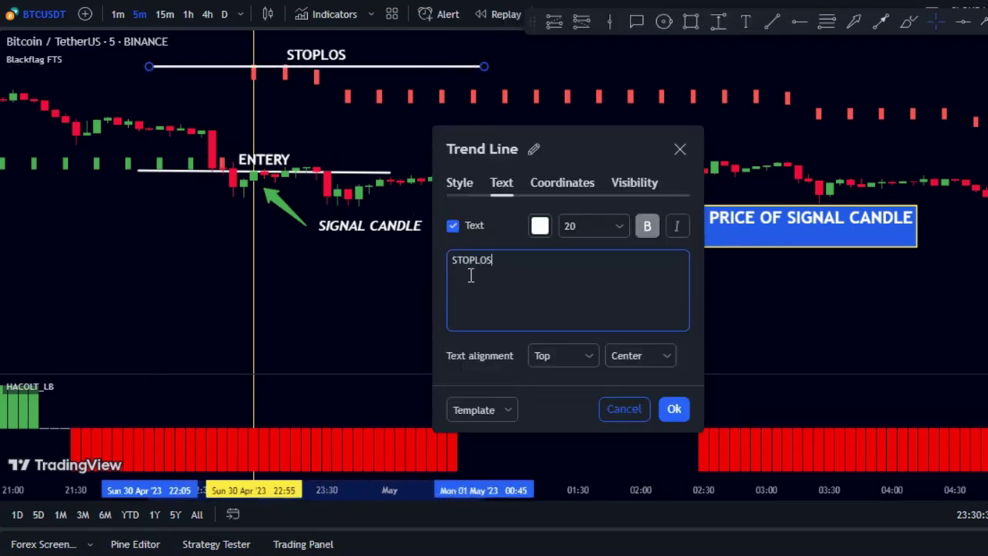
pyautogui.click(285, 80)
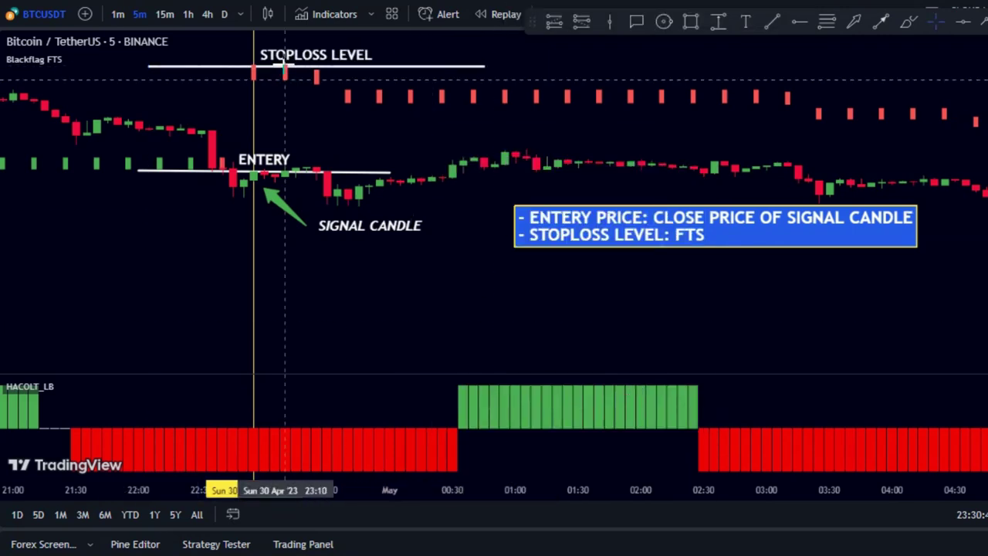
# Add a third line reading "- TARGET LEVEL: 1.5X RISK" to the sell rules text note.
pyautogui.doubleClick(669, 232)
pyautogui.click(609, 223)
pyautogui.press('Return')
pyautogui.write('- TARGET LEVEL: 1.5X')
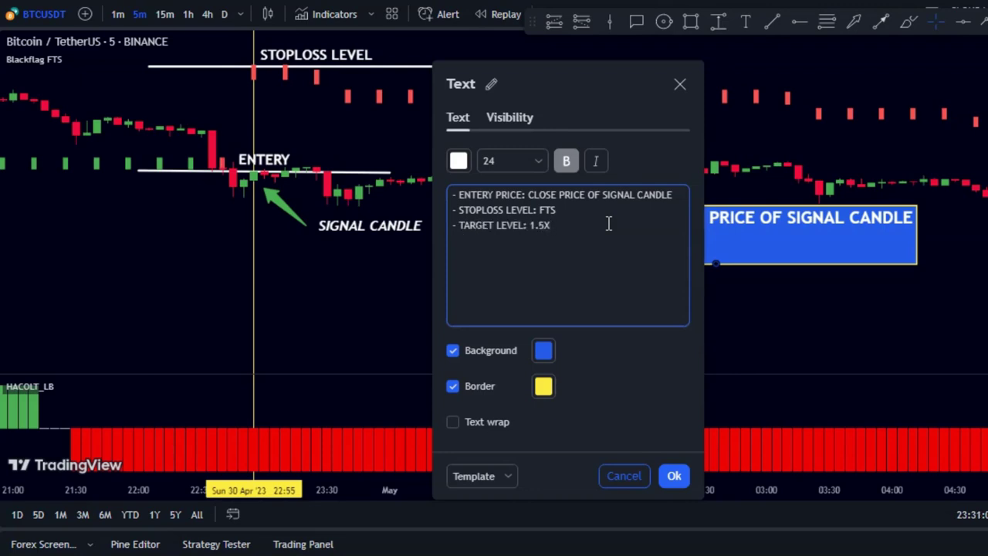
pyautogui.click(674, 476)
# Place a short position at the entry line, with its stop on the stoploss line and its target at a 1.5 risk/reward ratio.
pyautogui.click(581, 22)
pyautogui.click(254, 171)
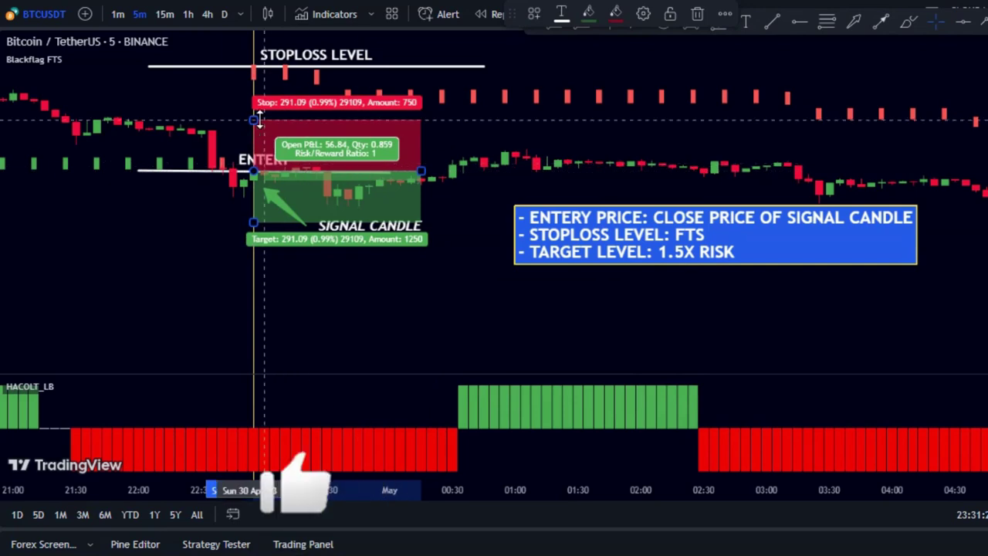
pyautogui.moveTo(254, 118); pyautogui.dragTo(254, 66)
pyautogui.scroll(-5, 796, 302)
pyautogui.moveTo(795, 302); pyautogui.dragTo(602, 301)
pyautogui.moveTo(199, 213); pyautogui.dragTo(200, 310)
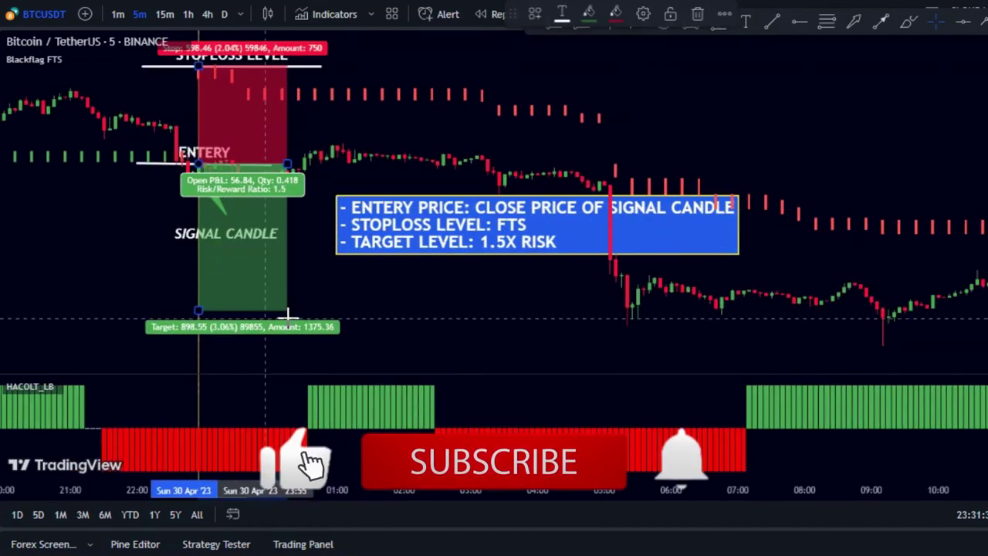
# Draw a horizontal trend line along the short position's target level and label it "TARGET: R/R 1:1.5".
pyautogui.hotkey('alt', 't')
pyautogui.moveTo(132, 311); pyautogui.dragTo(447, 311)
pyautogui.doubleClick(433, 311)
pyautogui.click(505, 302)
pyautogui.write('TARGET:')
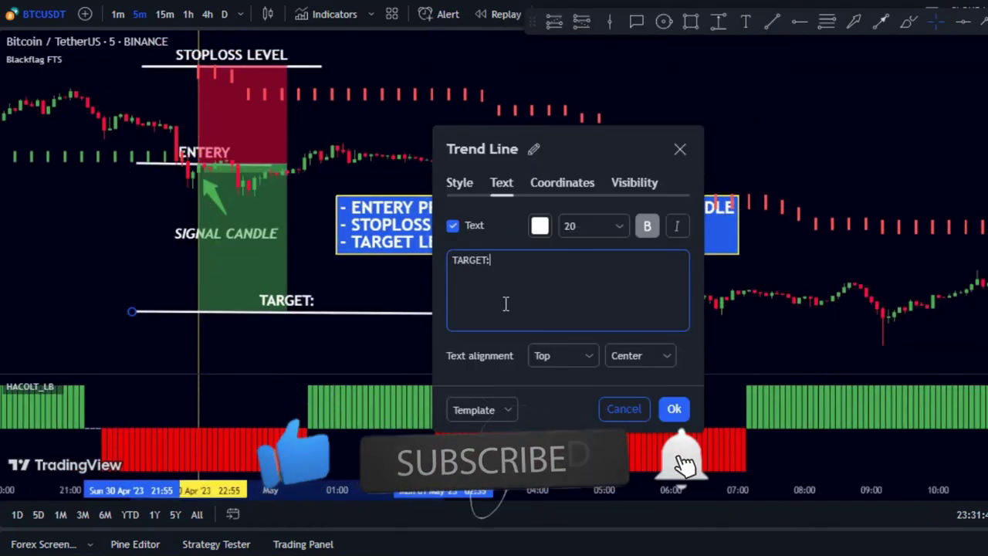
pyautogui.write(' R/R 1:1.5')
pyautogui.click(674, 408)
# Extend the short position in time to the sharp drop where price reaches the target line, at about 05:30.
pyautogui.moveTo(287, 165); pyautogui.dragTo(631, 165)
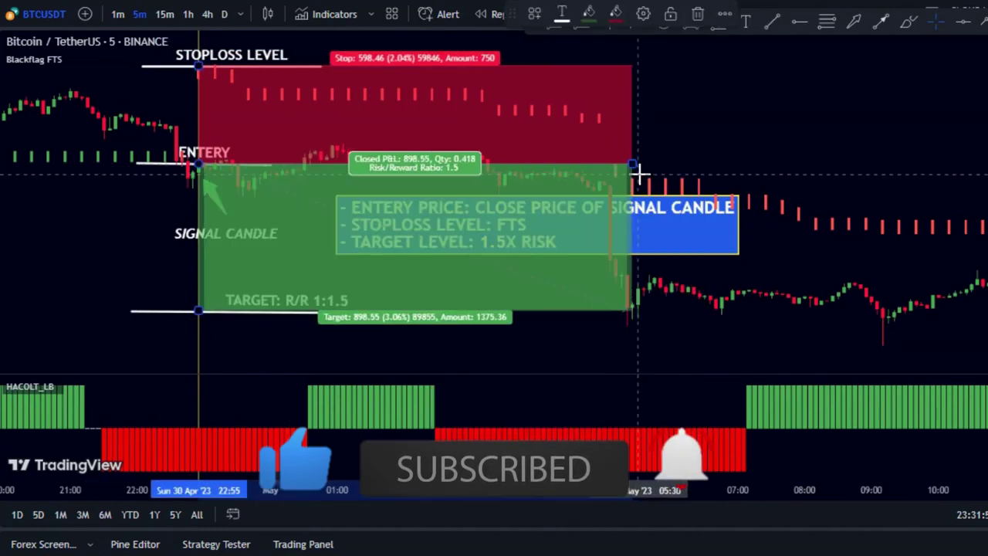
pyautogui.moveTo(637, 224); pyautogui.dragTo(955, 98)
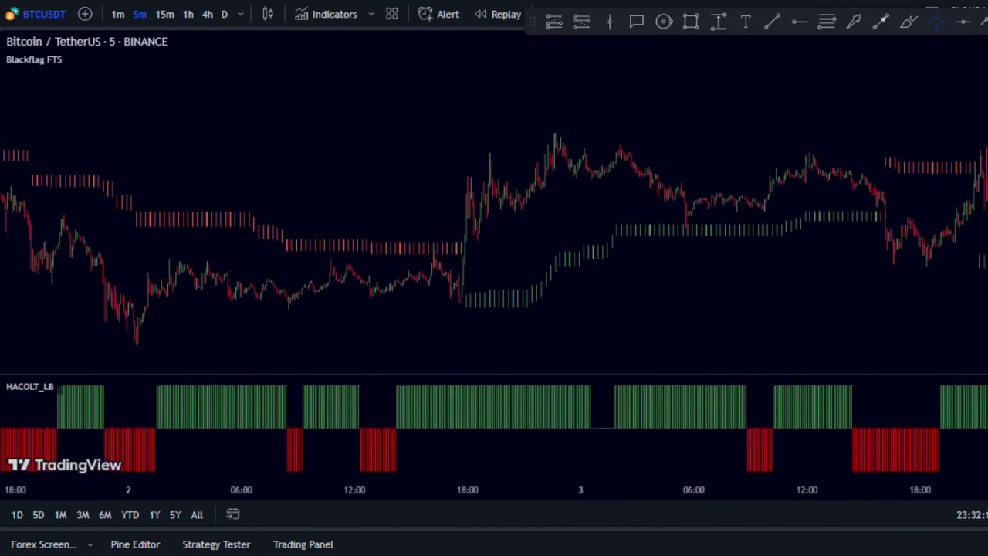
pyautogui.hscroll(3, 494, 262)
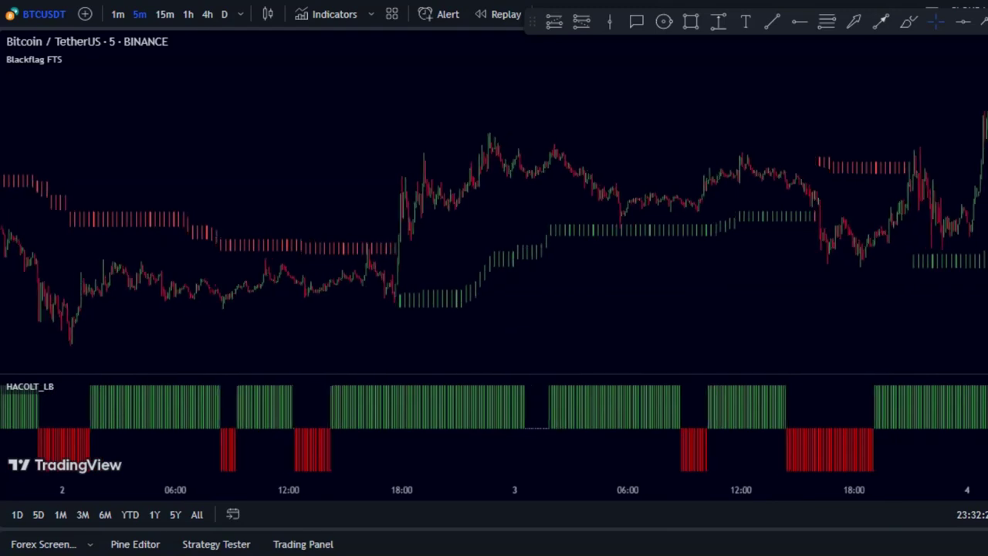
pyautogui.hscroll(3, 494, 262)
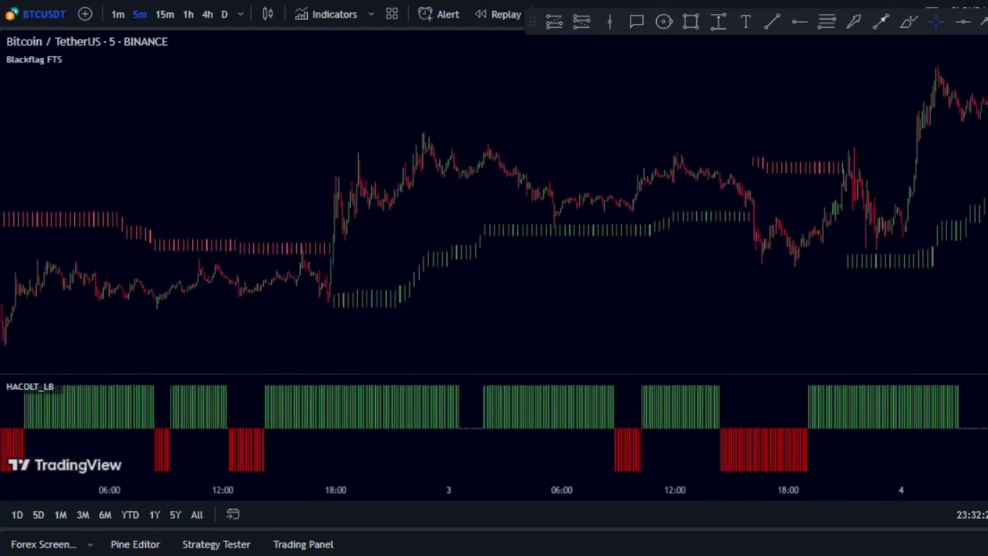